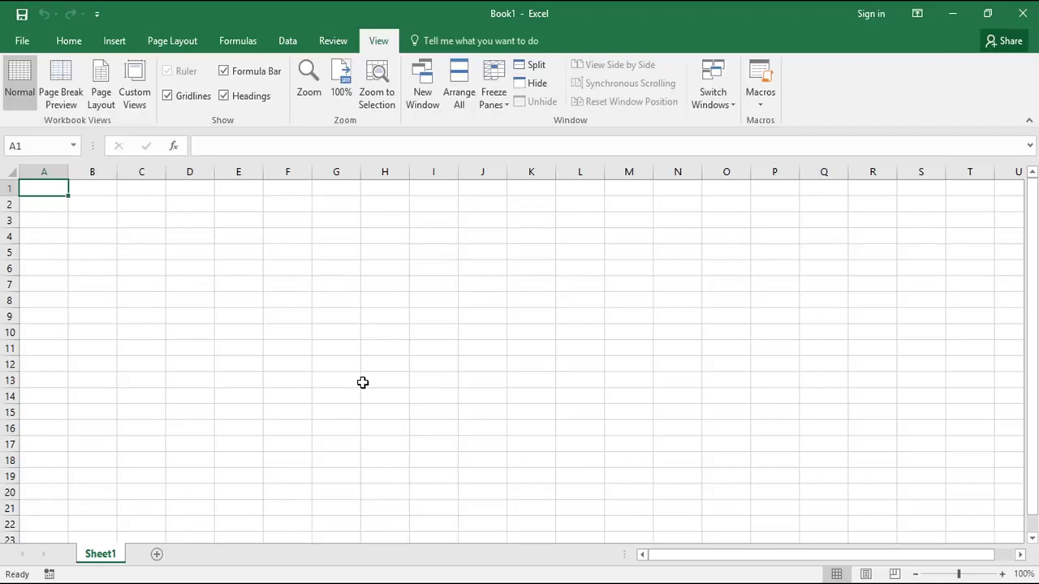
# Enter the text "my firs excel file" in cell A1
pyautogui.write('my firs excel file')
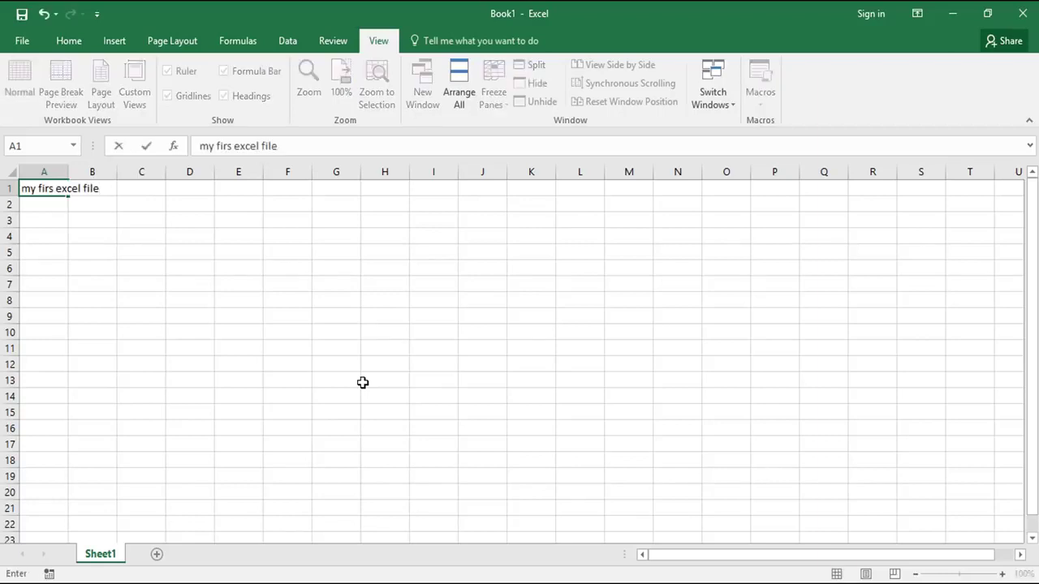
pyautogui.click(125, 254)
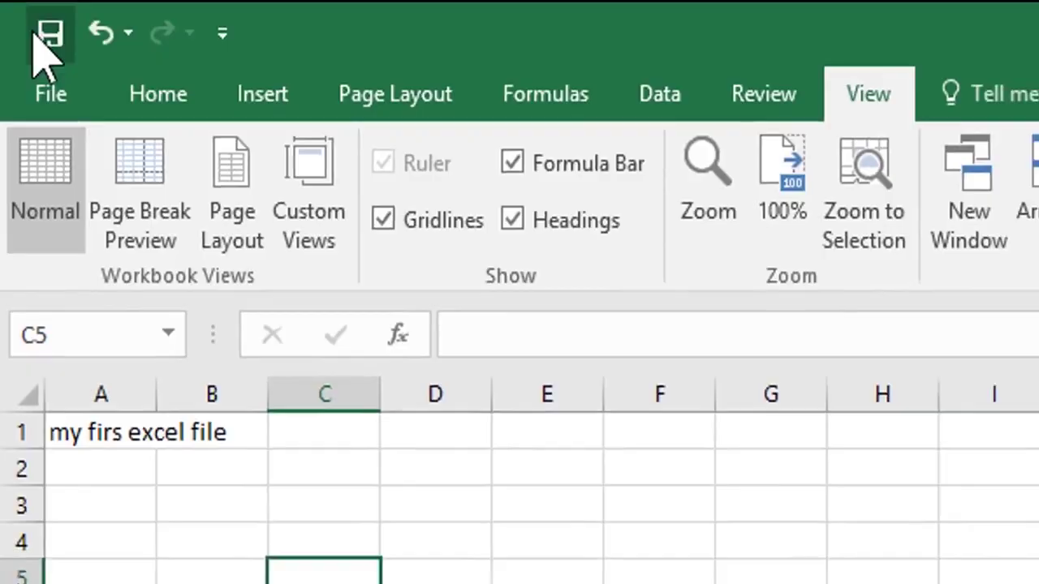
pyautogui.click(52, 35)
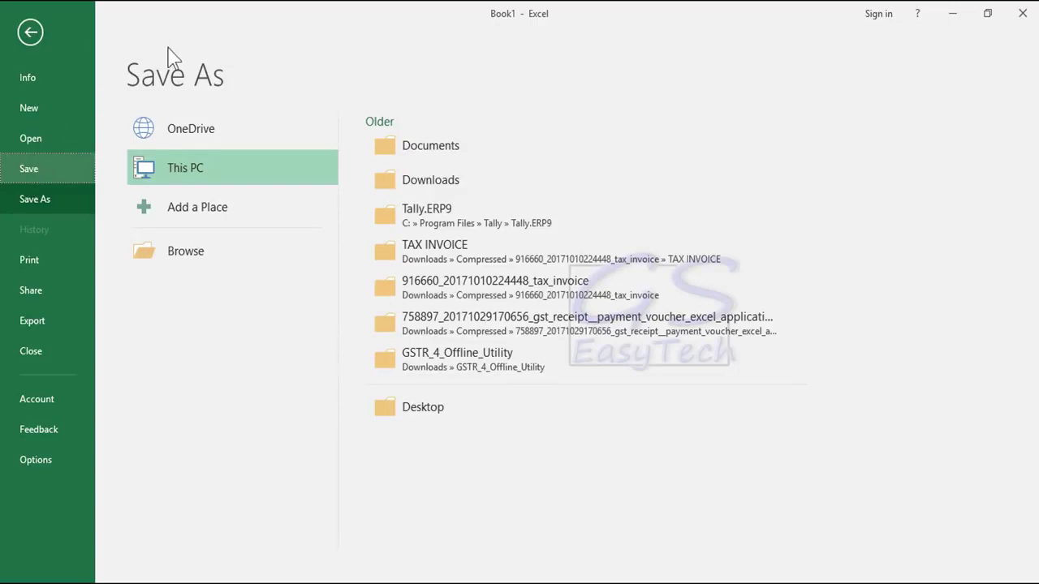
pyautogui.click(43, 205)
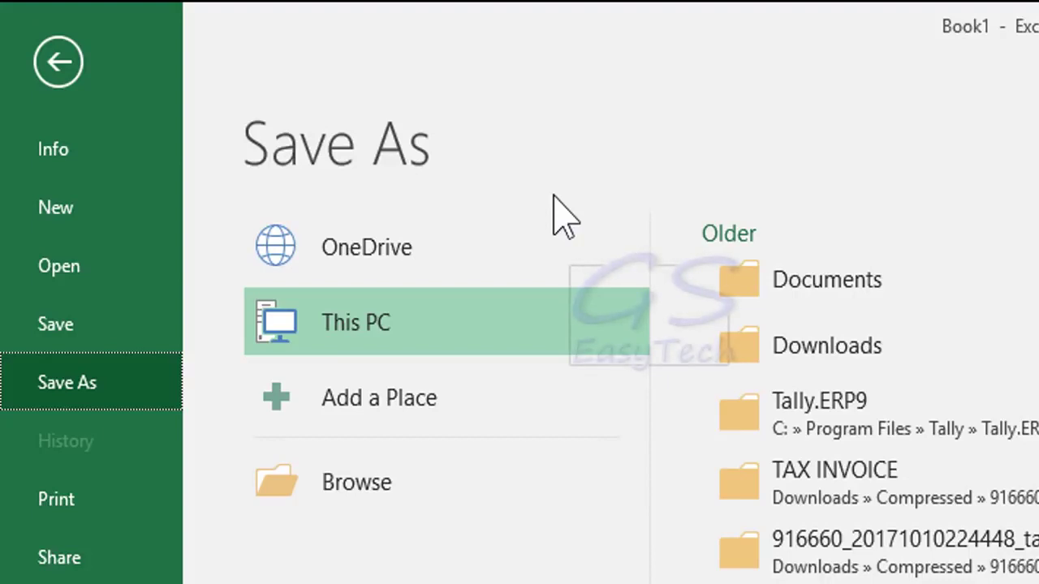
pyautogui.click(57, 65)
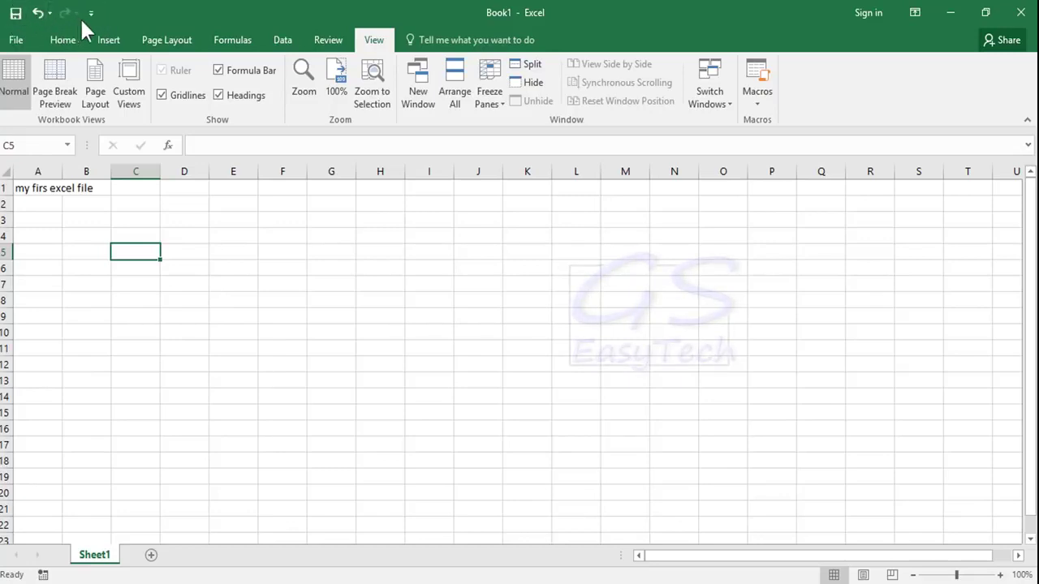
pyautogui.click(16, 45)
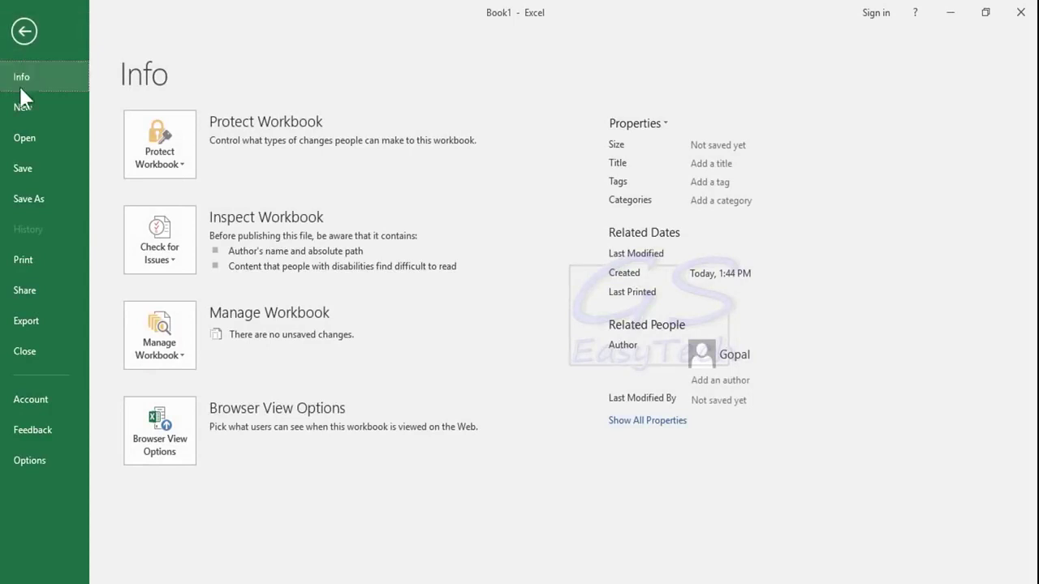
pyautogui.click(26, 169)
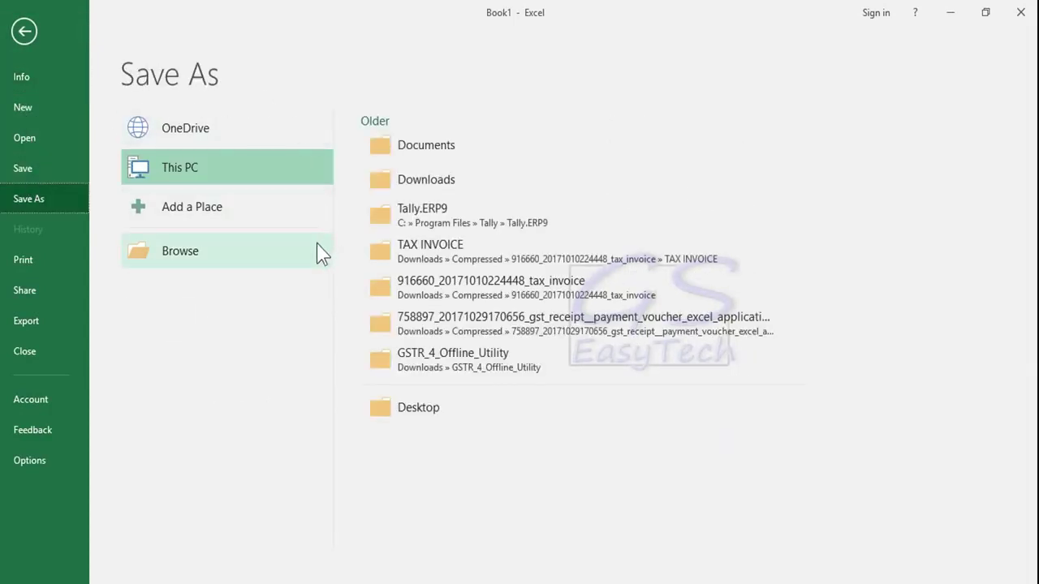
pyautogui.click(24, 33)
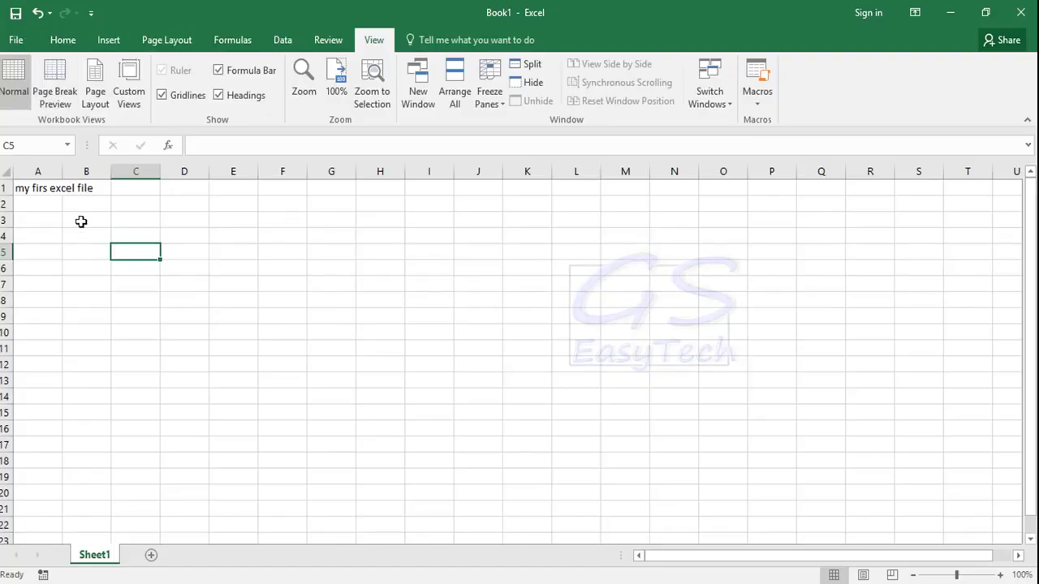
pyautogui.click(45, 225)
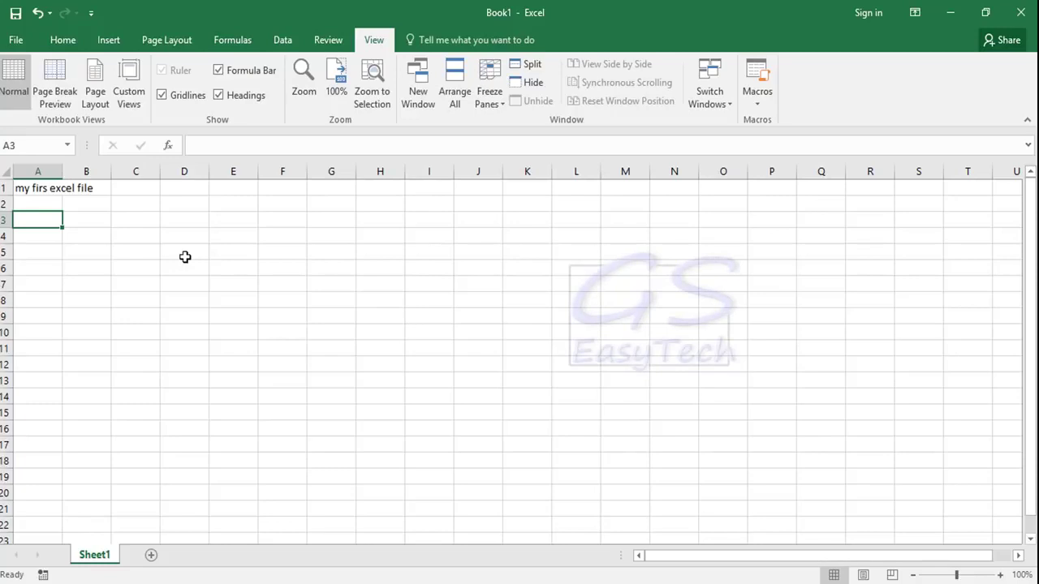
# Start saving the new workbook to bring up the choice of save locations
pyautogui.hotkey('ctrl', 's')
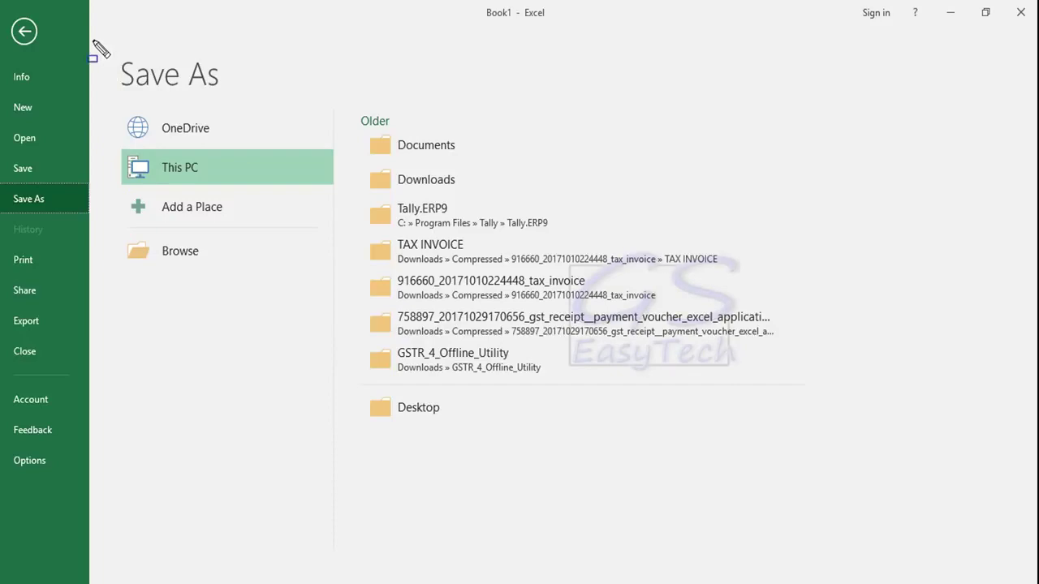
pyautogui.moveTo(93, 40)
pyautogui.mouseDown()
pyautogui.moveTo(102, 77)
pyautogui.moveTo(208, 271)
pyautogui.moveTo(316, 331)
pyautogui.mouseUp()
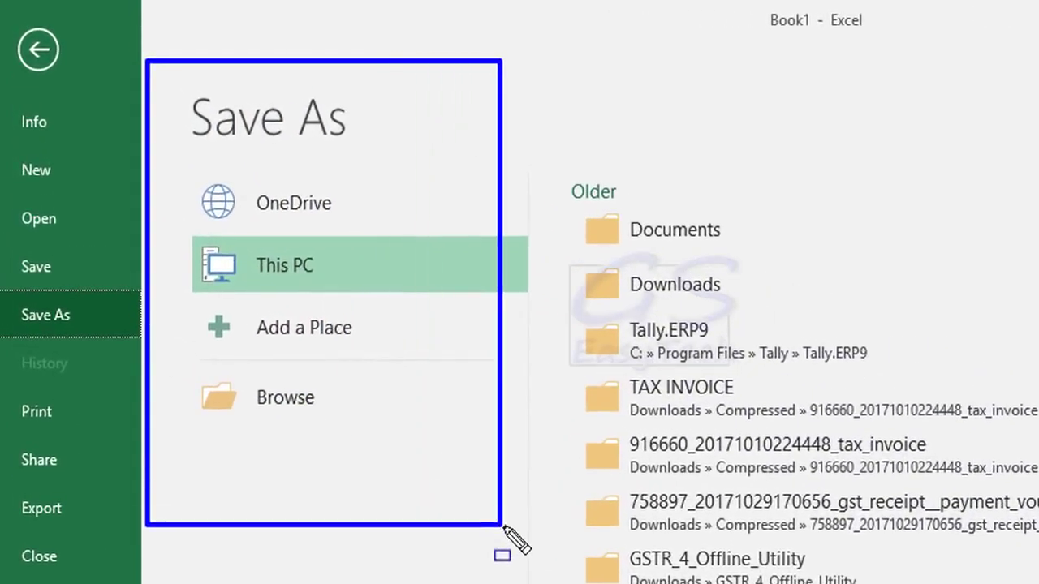
pyautogui.moveTo(504, 527); pyautogui.dragTo(506, 529)
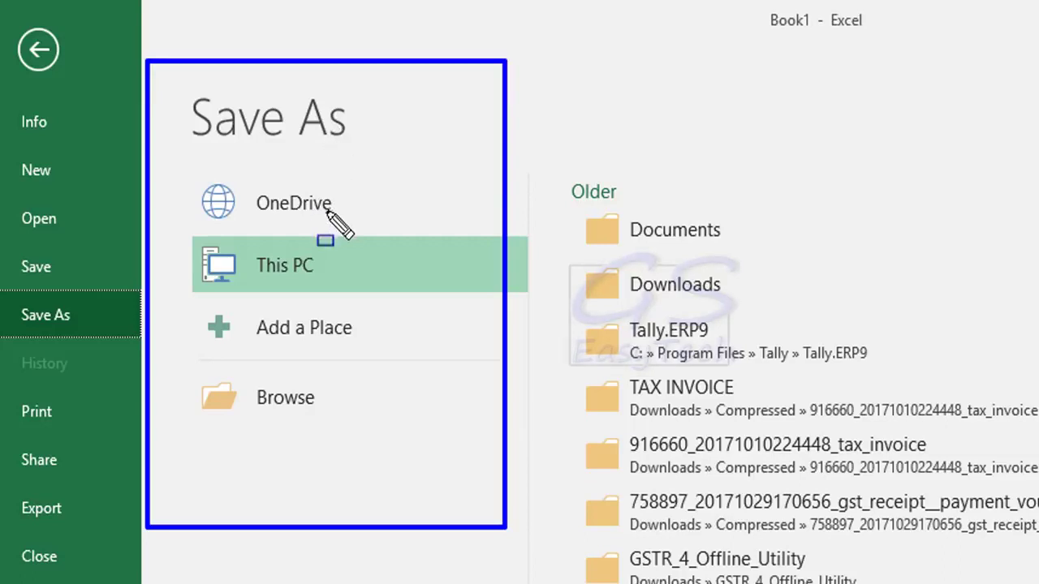
pyautogui.moveTo(346, 203)
pyautogui.mouseDown()
pyautogui.moveTo(396, 203)
pyautogui.moveTo(448, 170)
pyautogui.moveTo(327, 246)
pyautogui.moveTo(185, 231)
pyautogui.moveTo(390, 260)
pyautogui.mouseUp()
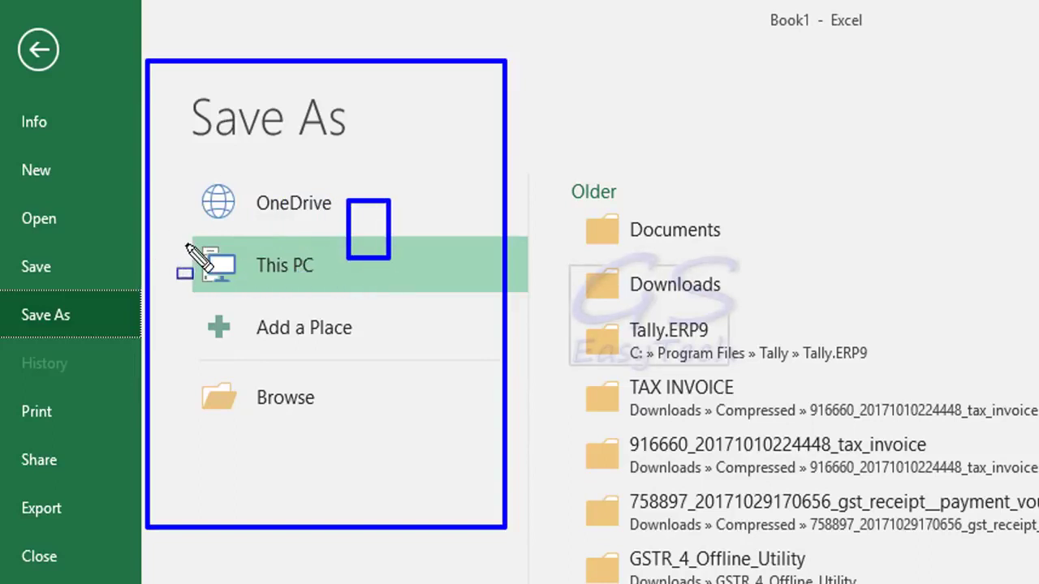
pyautogui.moveTo(186, 245)
pyautogui.mouseDown()
pyautogui.moveTo(244, 290)
pyautogui.moveTo(376, 297)
pyautogui.mouseUp()
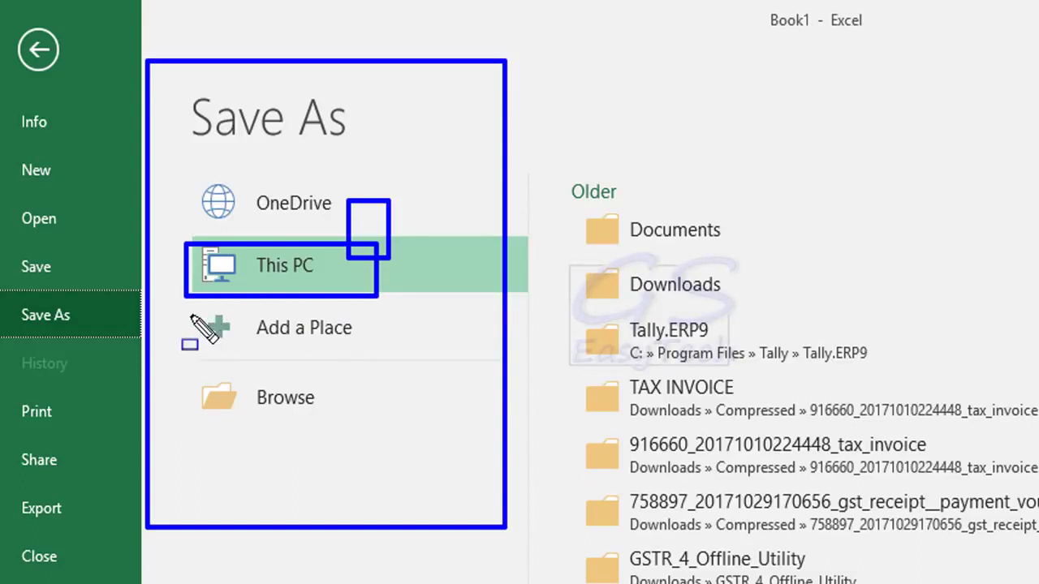
pyautogui.moveTo(187, 290)
pyautogui.mouseDown()
pyautogui.moveTo(225, 339)
pyautogui.moveTo(403, 357)
pyautogui.mouseUp()
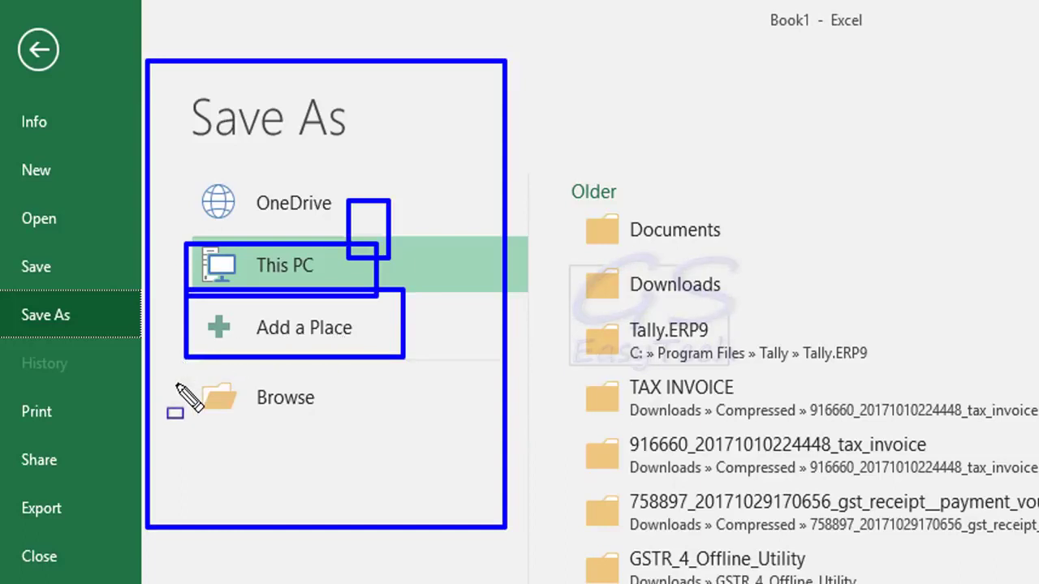
pyautogui.moveTo(185, 361)
pyautogui.mouseDown()
pyautogui.moveTo(221, 388)
pyautogui.moveTo(338, 433)
pyautogui.mouseUp()
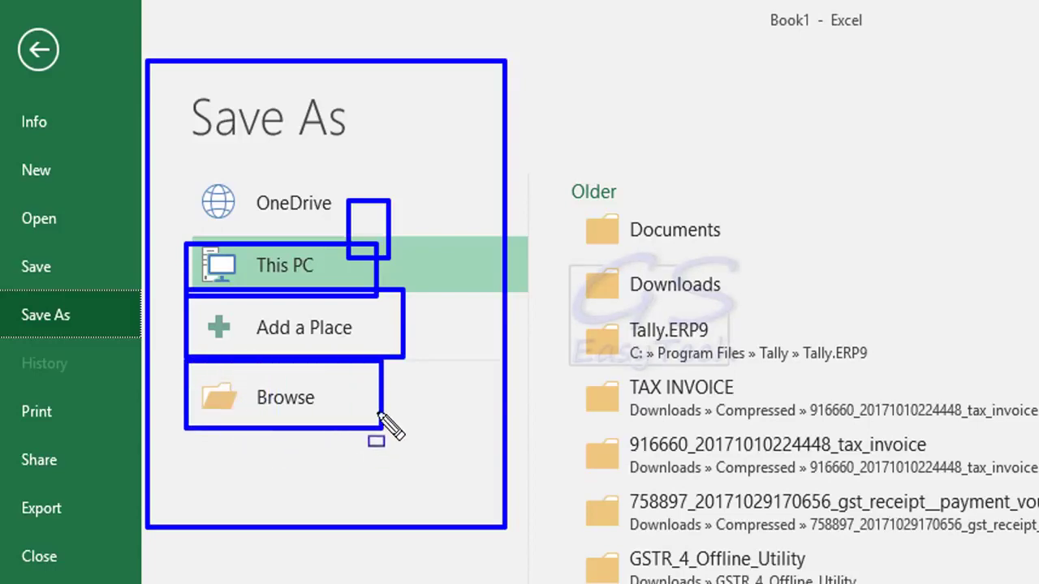
pyautogui.press('e')
pyautogui.press('Escape')
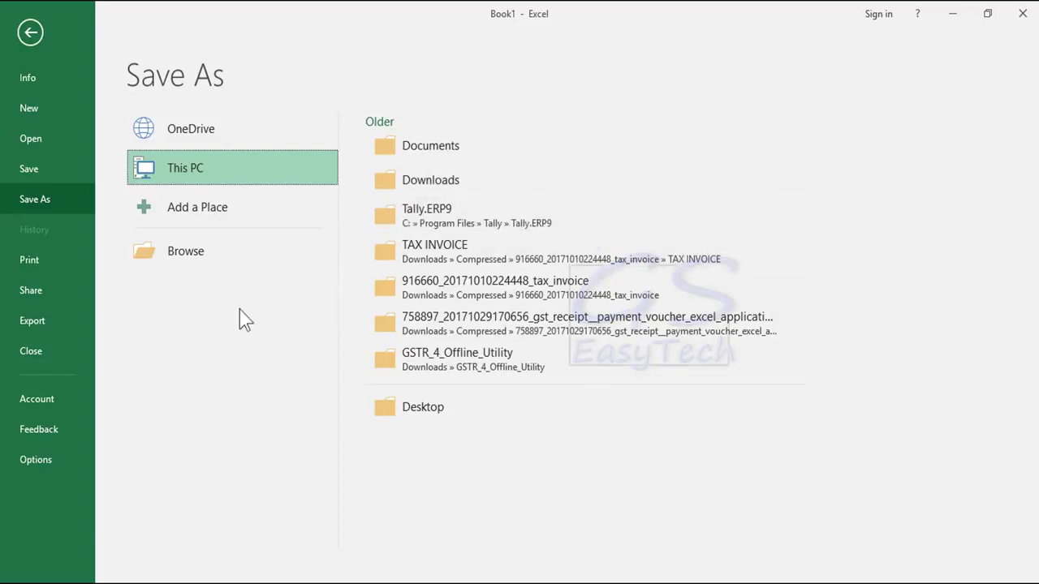
# Browse for a save folder and move the Save As dialog clear of the window's corner
pyautogui.click(178, 260)
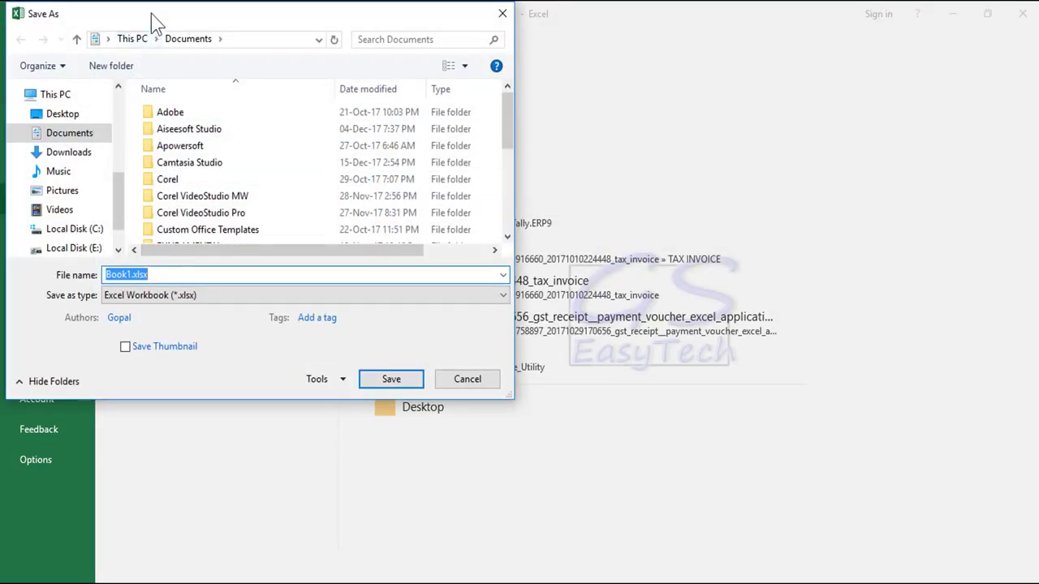
pyautogui.moveTo(152, 16); pyautogui.dragTo(215, 46)
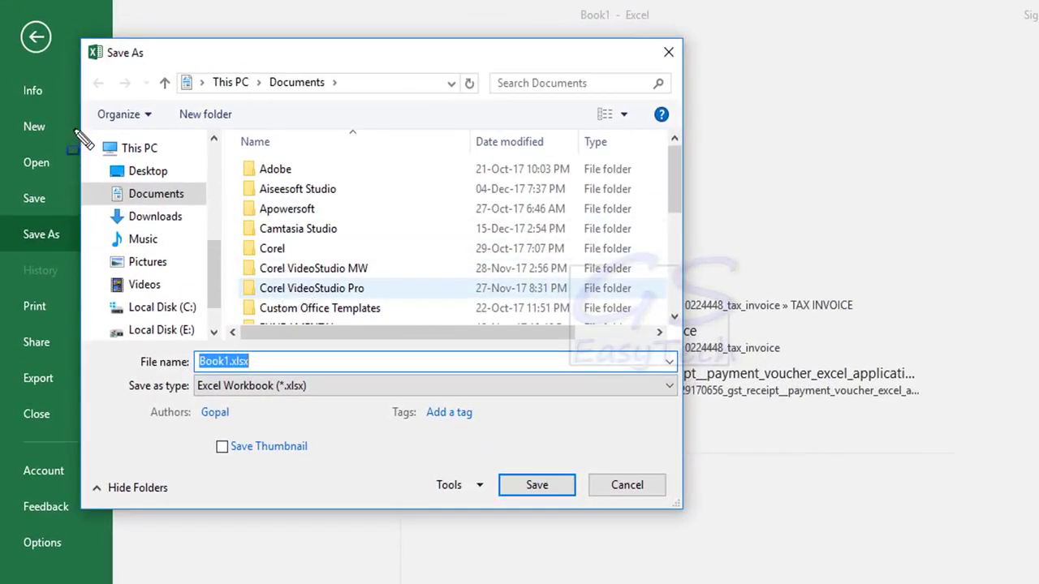
pyautogui.moveTo(82, 97); pyautogui.dragTo(100, 153)
pyautogui.moveTo(114, 193)
pyautogui.mouseDown()
pyautogui.moveTo(193, 341)
pyautogui.moveTo(219, 360)
pyautogui.mouseUp()
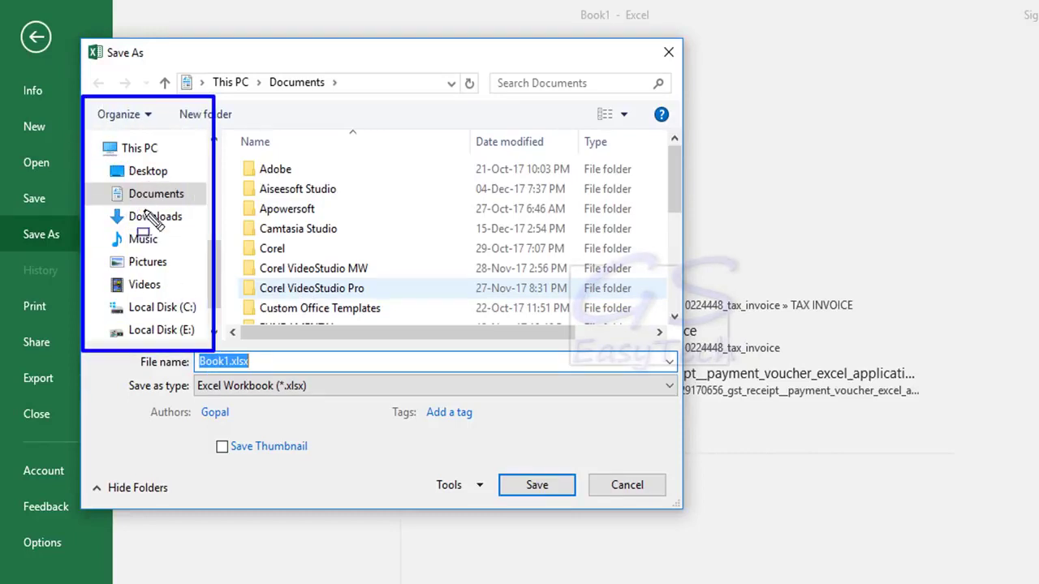
pyautogui.moveTo(227, 131)
pyautogui.mouseDown()
pyautogui.moveTo(271, 281)
pyautogui.moveTo(491, 330)
pyautogui.mouseUp()
pyautogui.moveTo(566, 339); pyautogui.dragTo(661, 333)
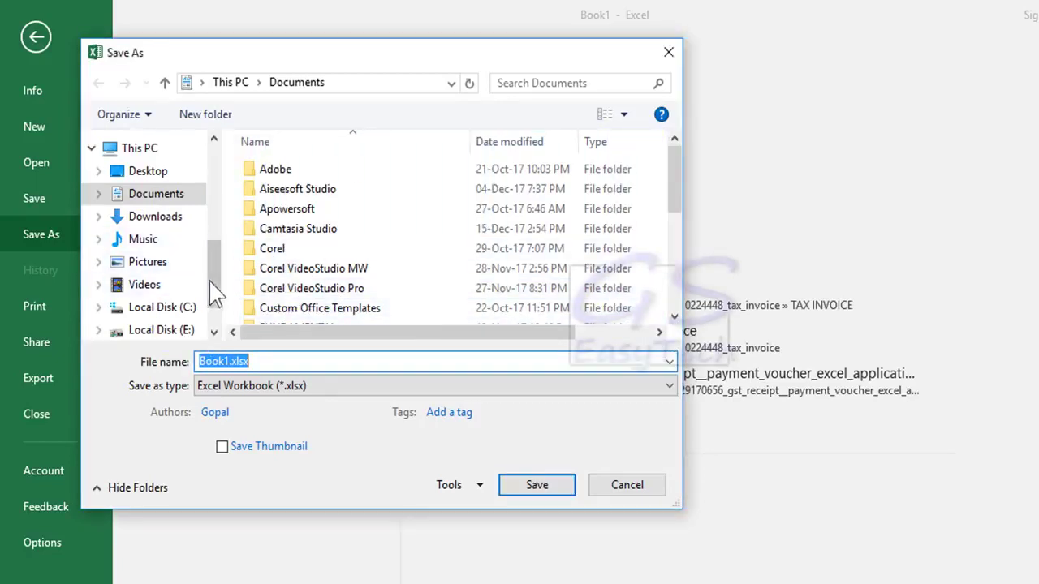
# Look through the Desktop, Documents and Local Disk (C:) folders as possible save locations
pyautogui.click(149, 172)
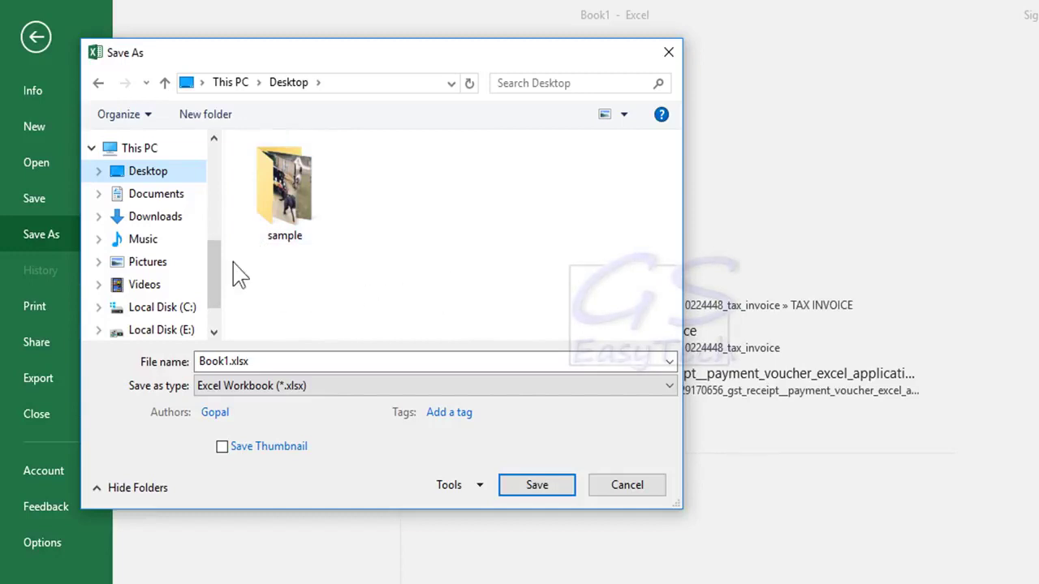
pyautogui.click(153, 200)
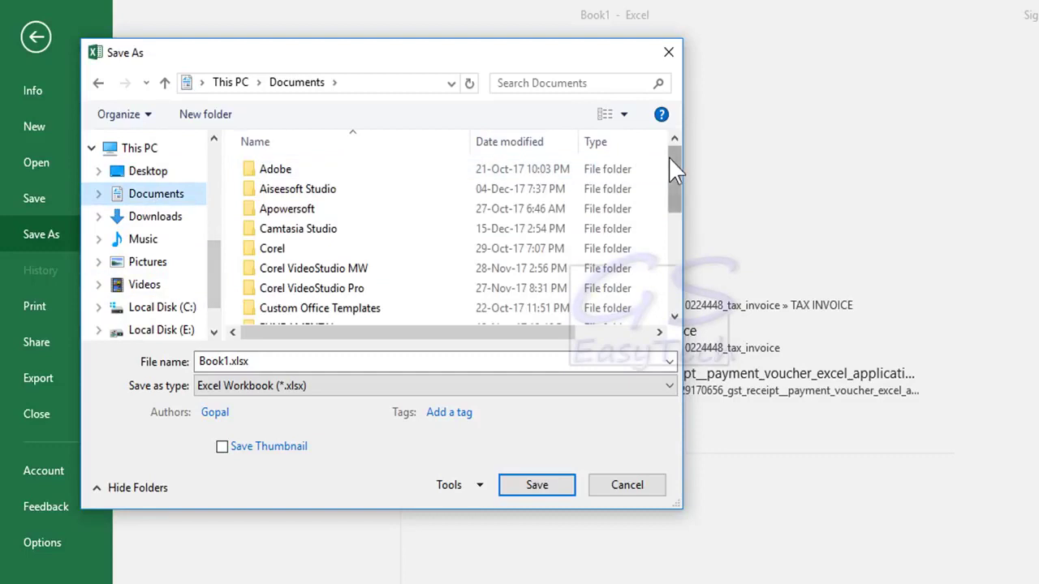
pyautogui.moveTo(676, 159); pyautogui.dragTo(674, 274)
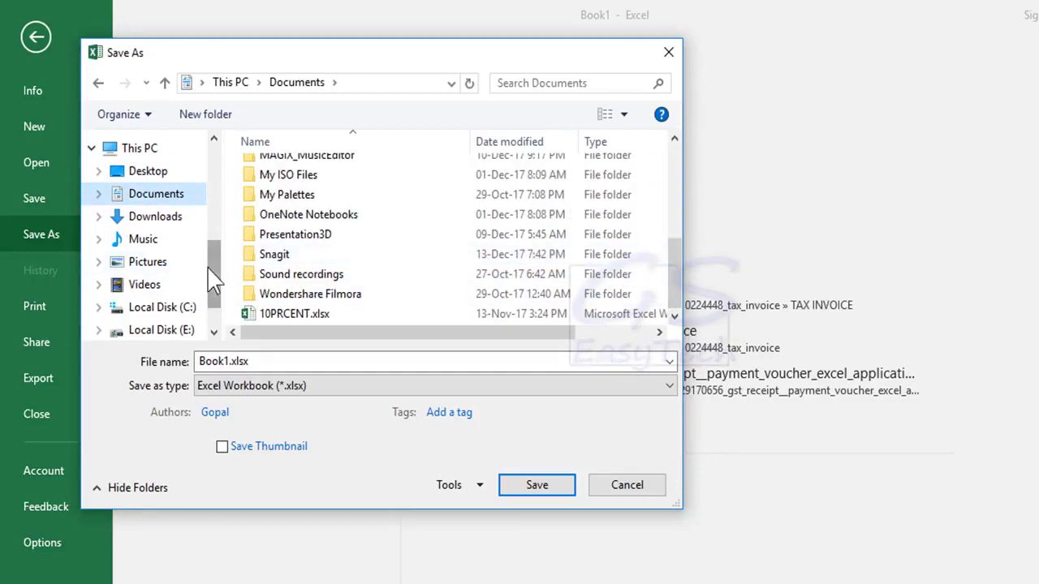
pyautogui.scroll(-2, 215, 280)
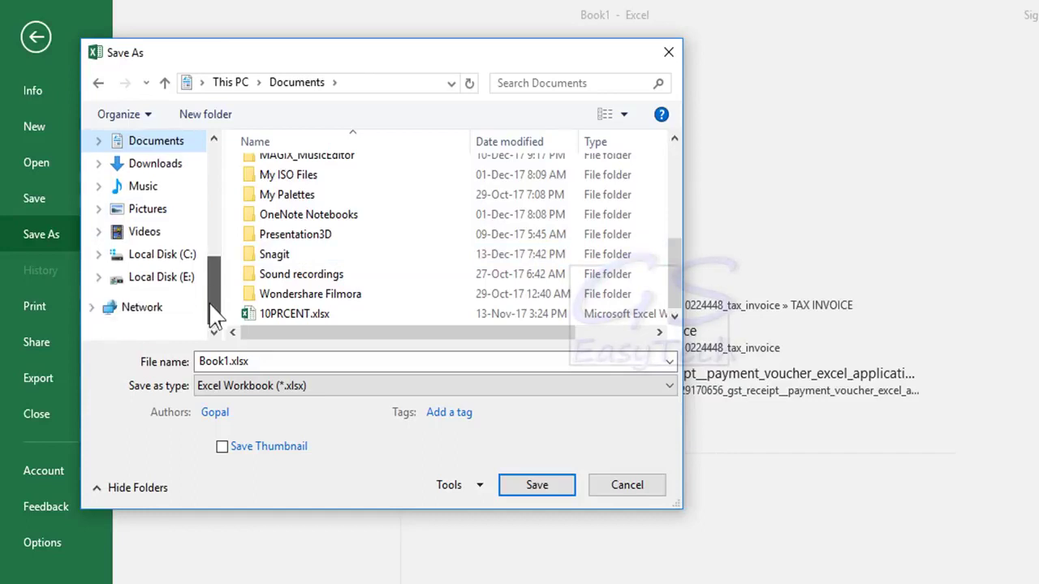
pyautogui.click(149, 258)
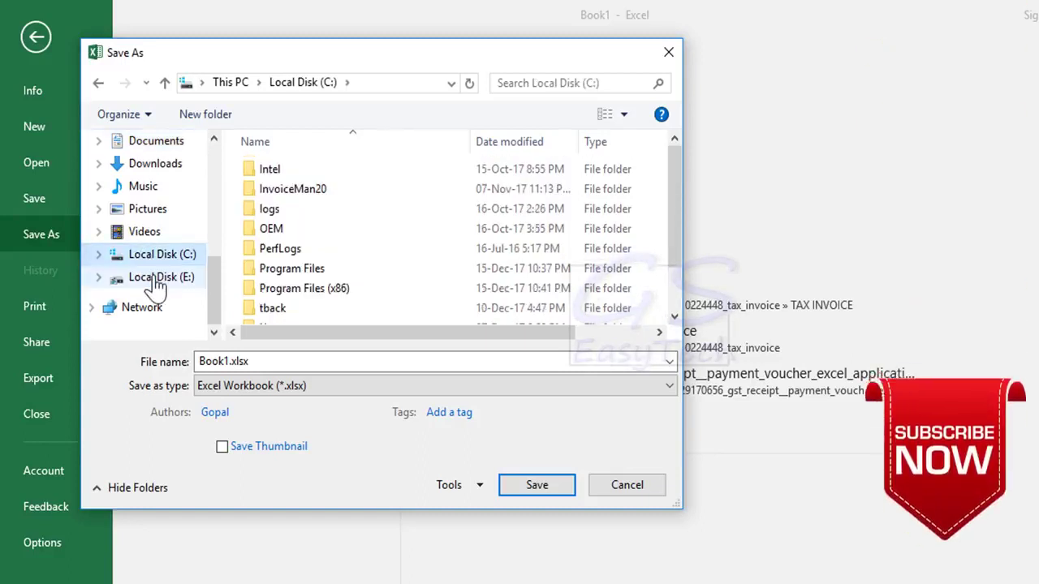
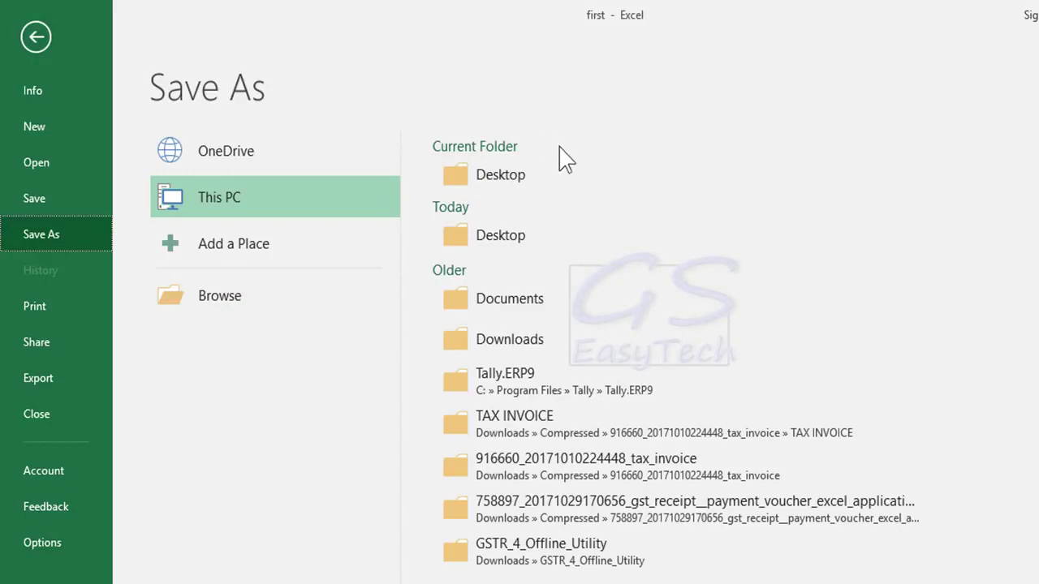
# Save a copy of the workbook to the Desktop folder under the file name dfile
pyautogui.click(526, 170)
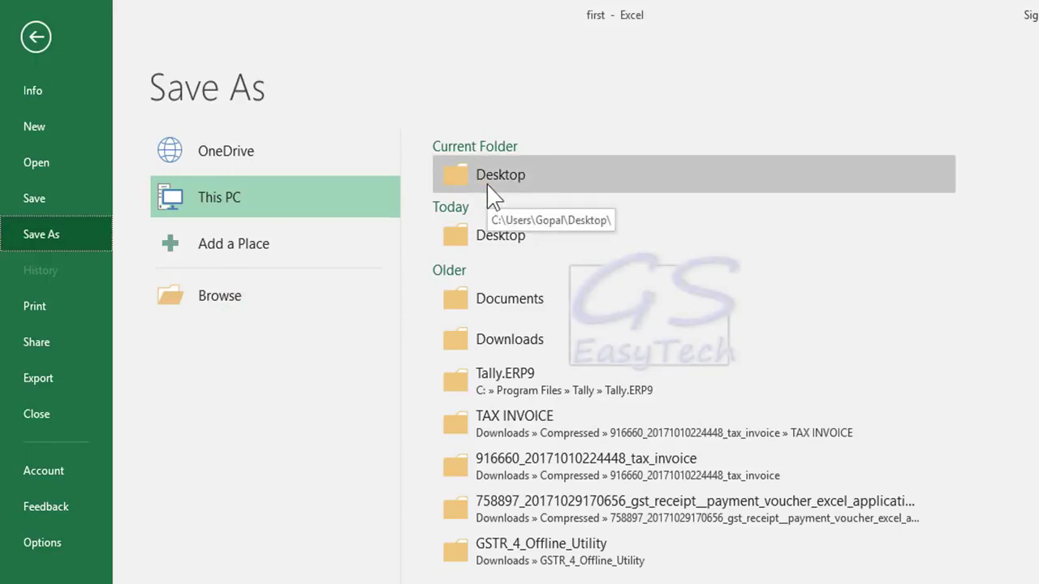
pyautogui.click(503, 185)
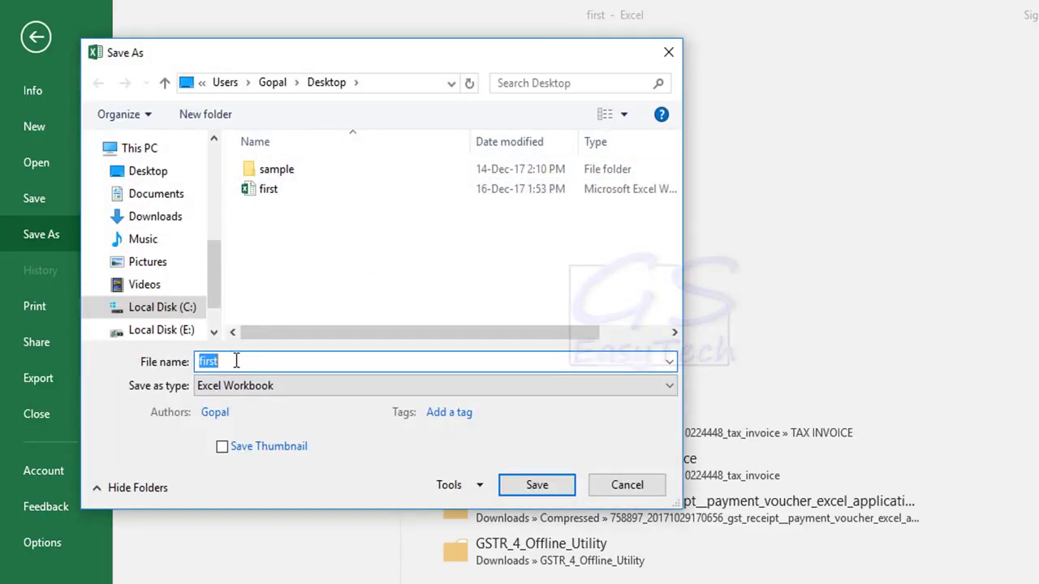
pyautogui.click(236, 361)
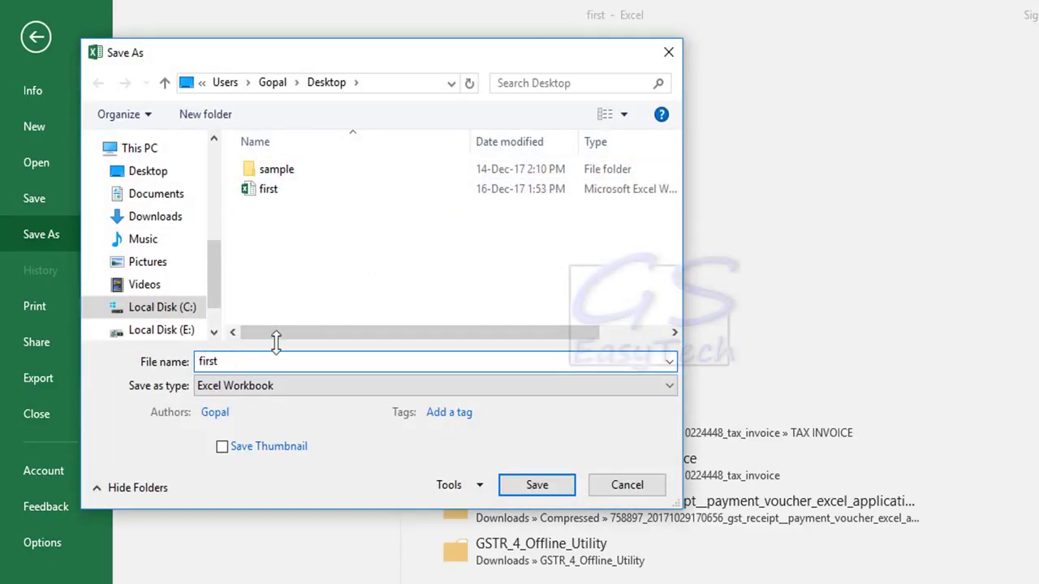
pyautogui.press('BackSpace')
pyautogui.press('BackSpace')
pyautogui.press('BackSpace')
pyautogui.press('BackSpace')
pyautogui.press('BackSpace')
pyautogui.write('dfile')
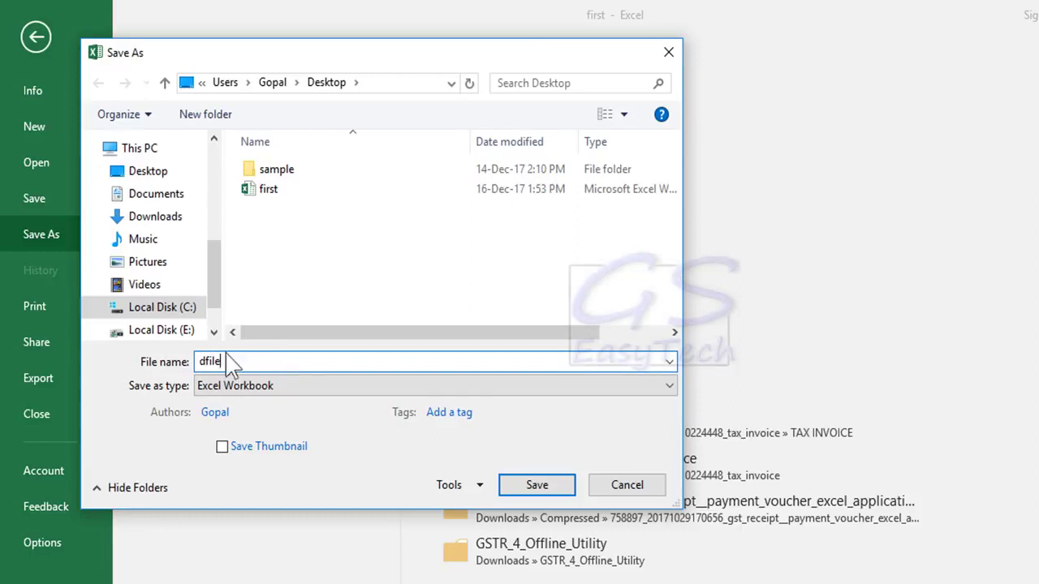
pyautogui.click(538, 485)
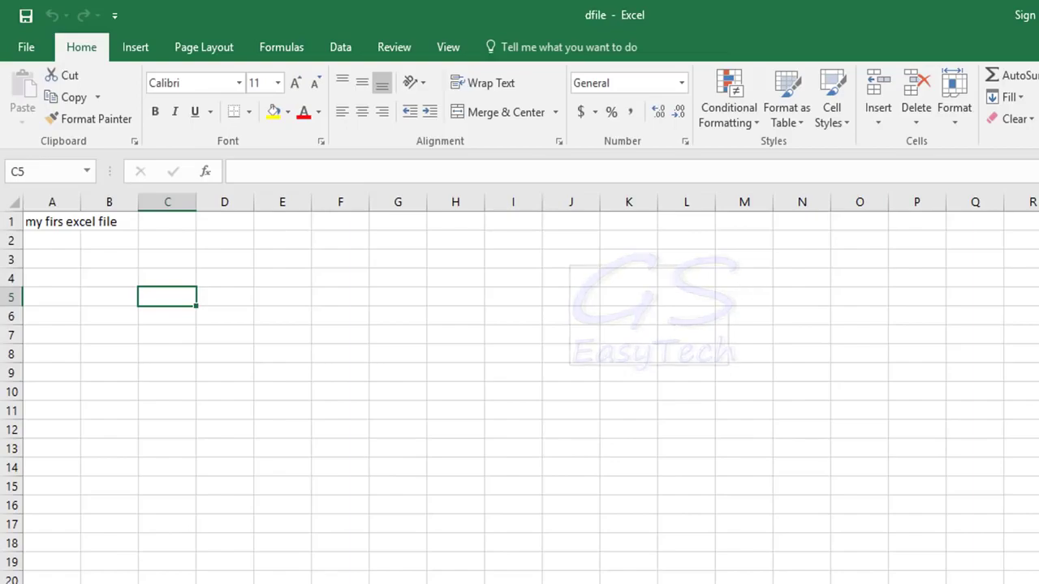
# Open the workbook first from the Windows desktop and select cells A1 to C1 to check its text
pyautogui.press('super+d')
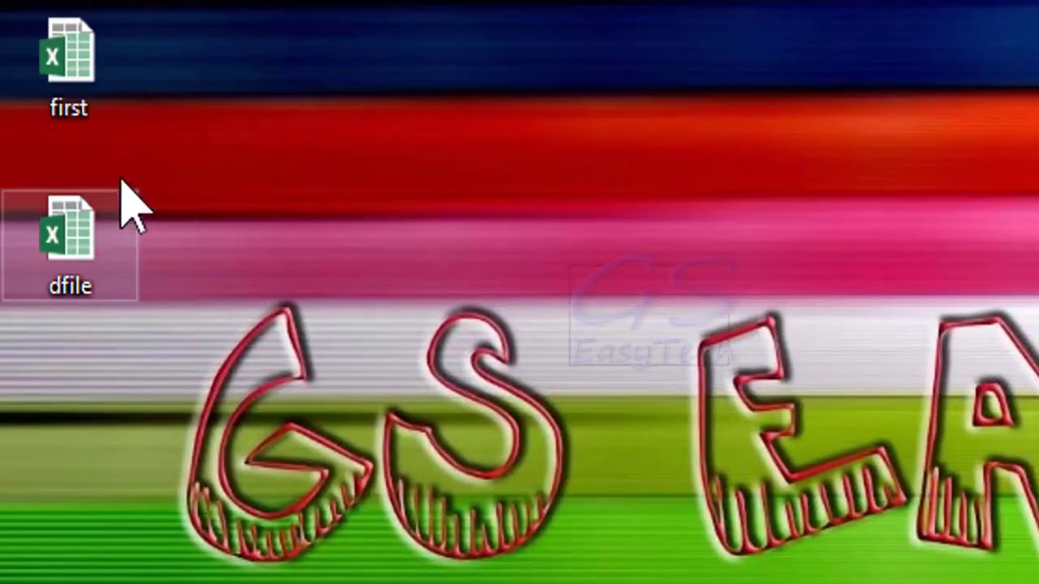
pyautogui.doubleClick(90, 73)
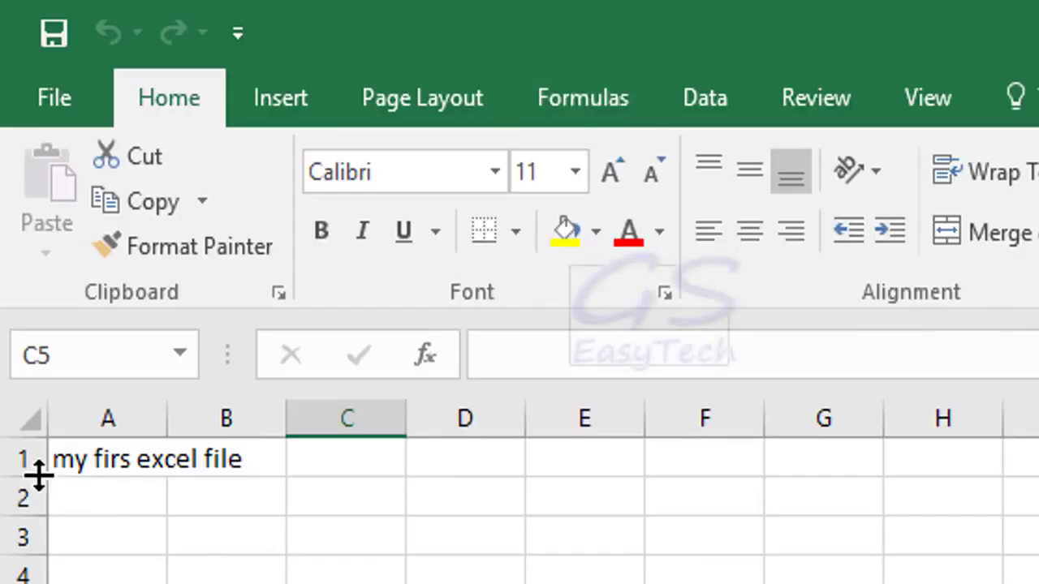
pyautogui.moveTo(83, 462); pyautogui.dragTo(290, 462)
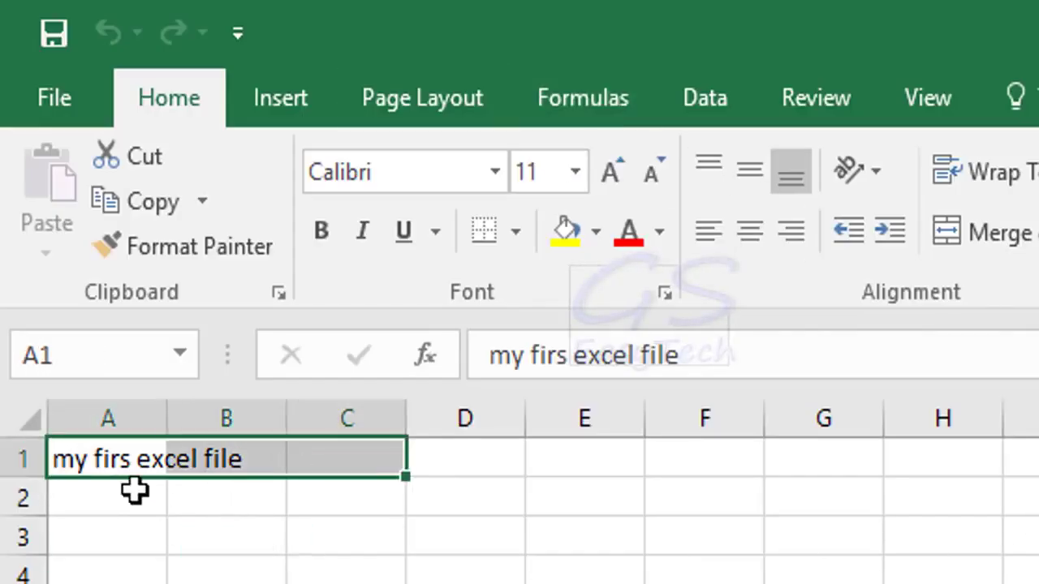
# Open the workbook dfile from the Windows desktop and check the text in cell A1
pyautogui.click(191, 536)
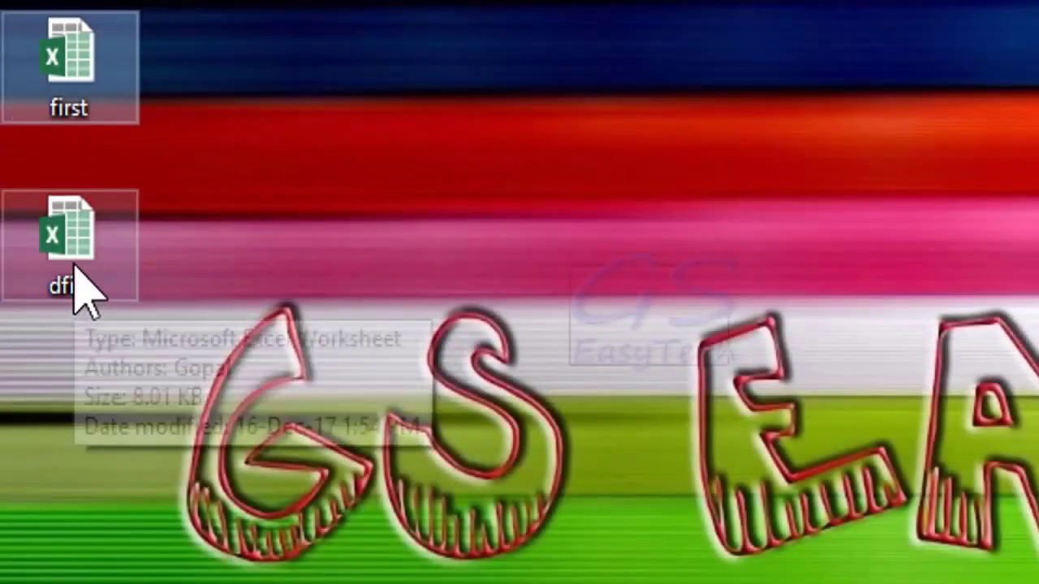
pyautogui.doubleClick(75, 273)
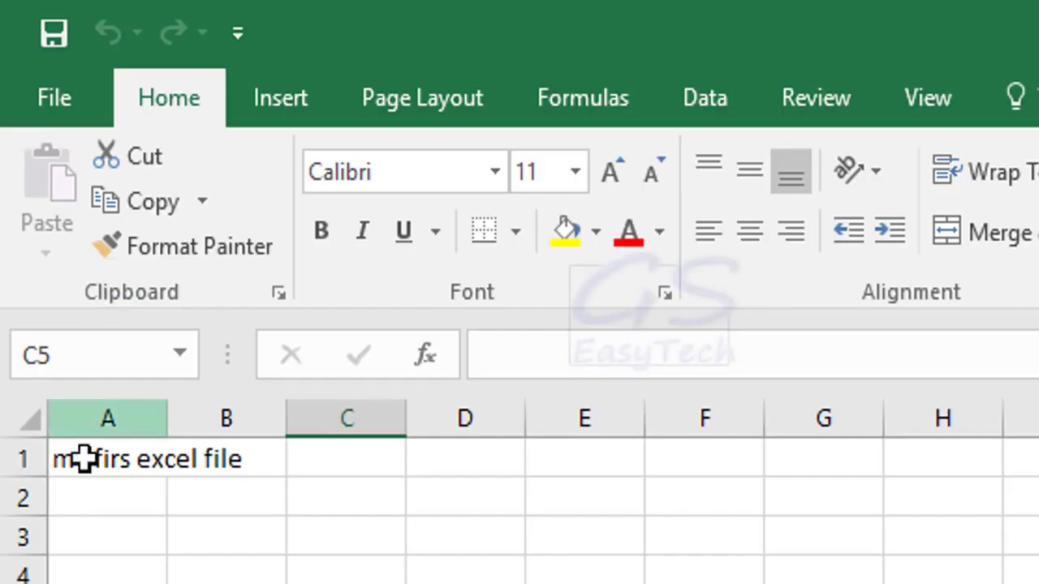
pyautogui.click(91, 458)
pyautogui.click(271, 571)
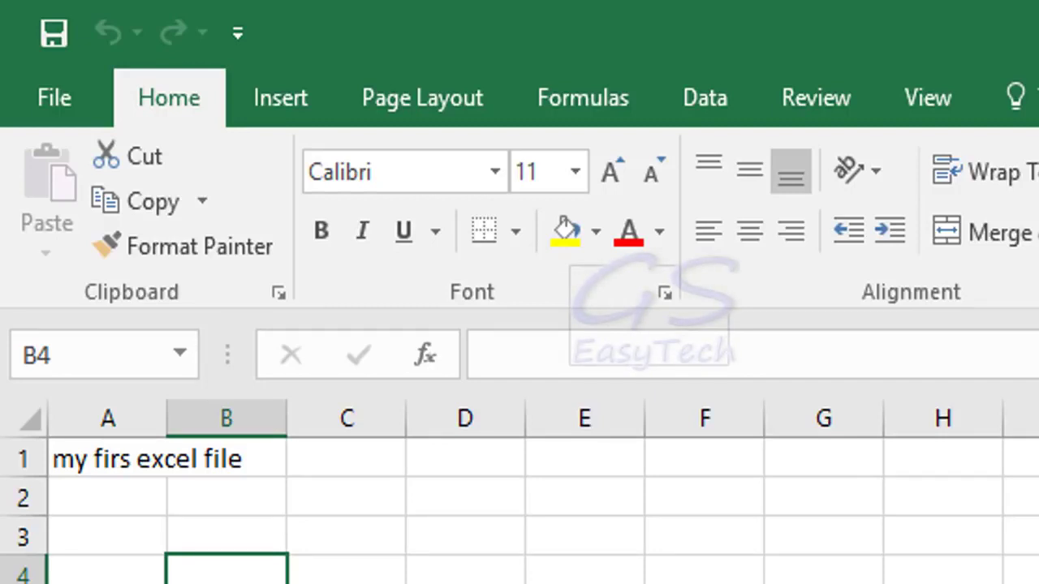
# Look over the Save As locations offered for dfile and return to the worksheet
pyautogui.click(43, 116)
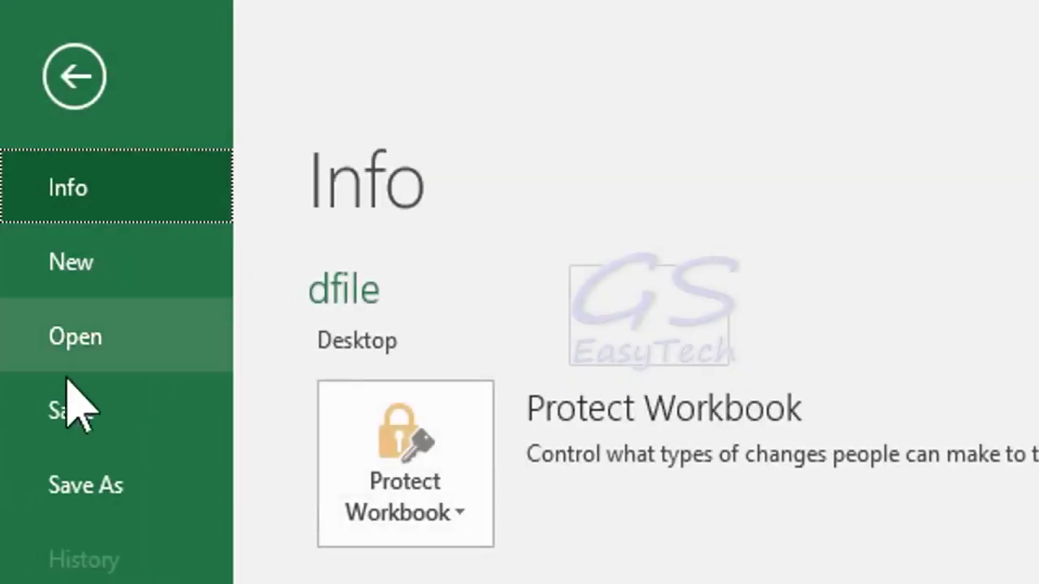
pyautogui.click(129, 490)
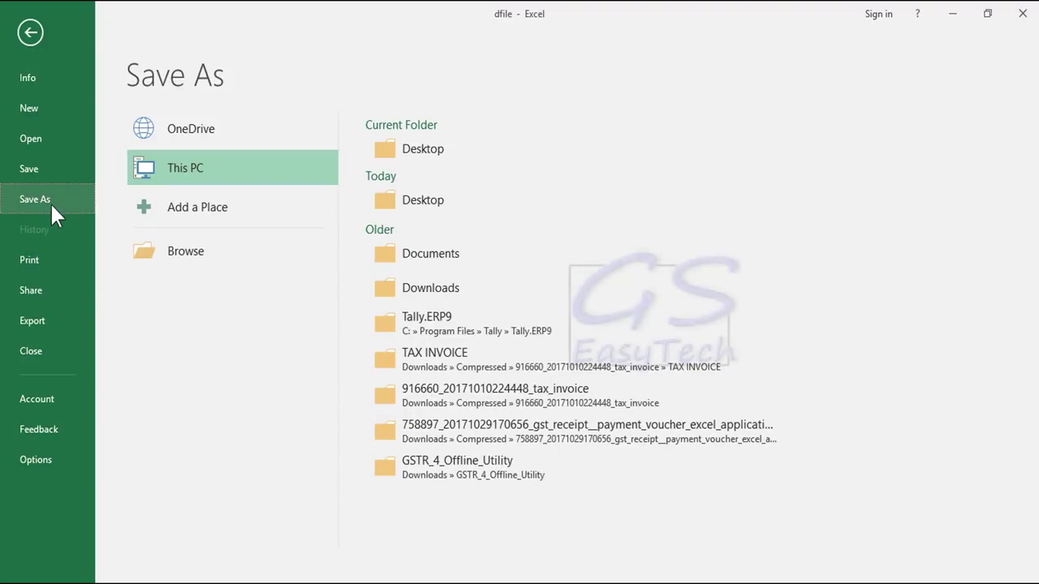
pyautogui.click(31, 32)
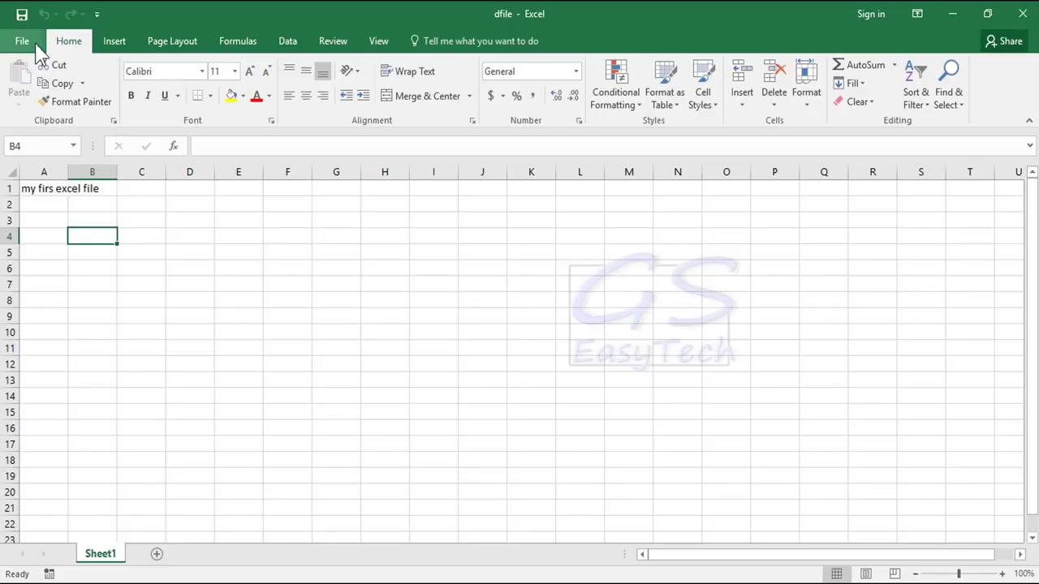
# Replace the text in cell A1 of dfile with "fdgfgdg dg dg", then save and close the workbook
pyautogui.click(44, 188)
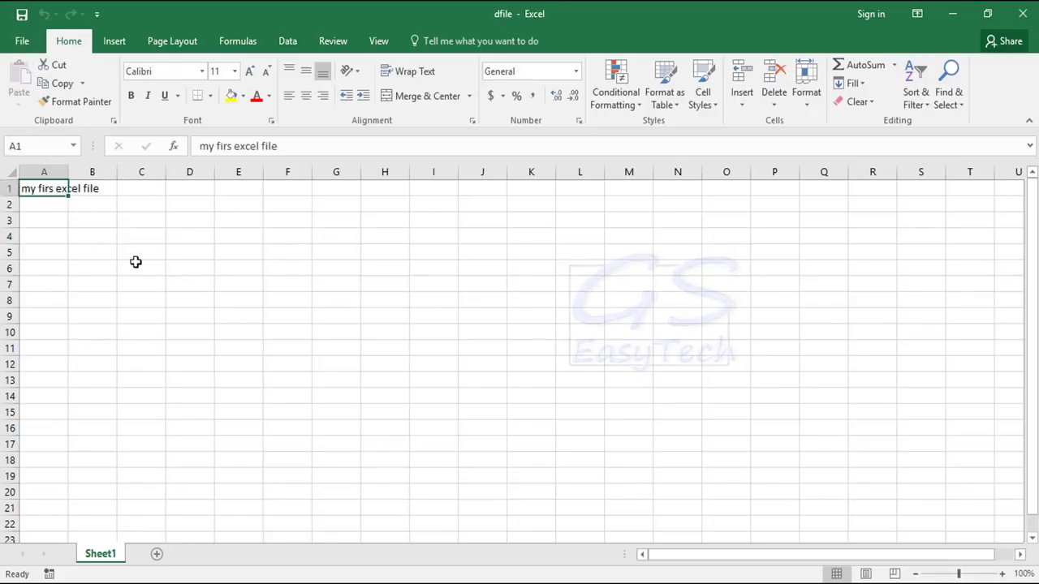
pyautogui.write('fdgfgdg dg dg')
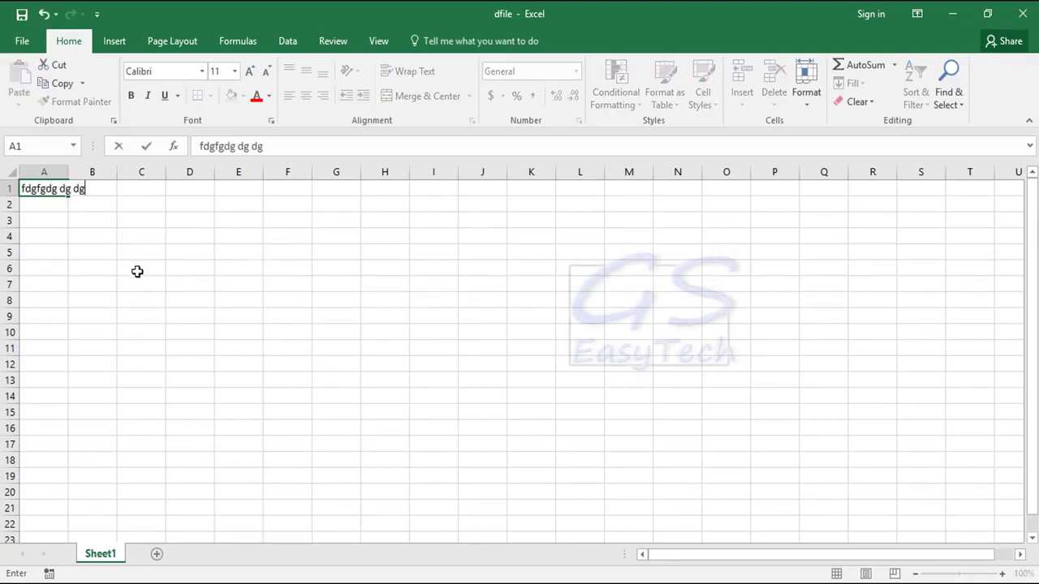
pyautogui.click(22, 15)
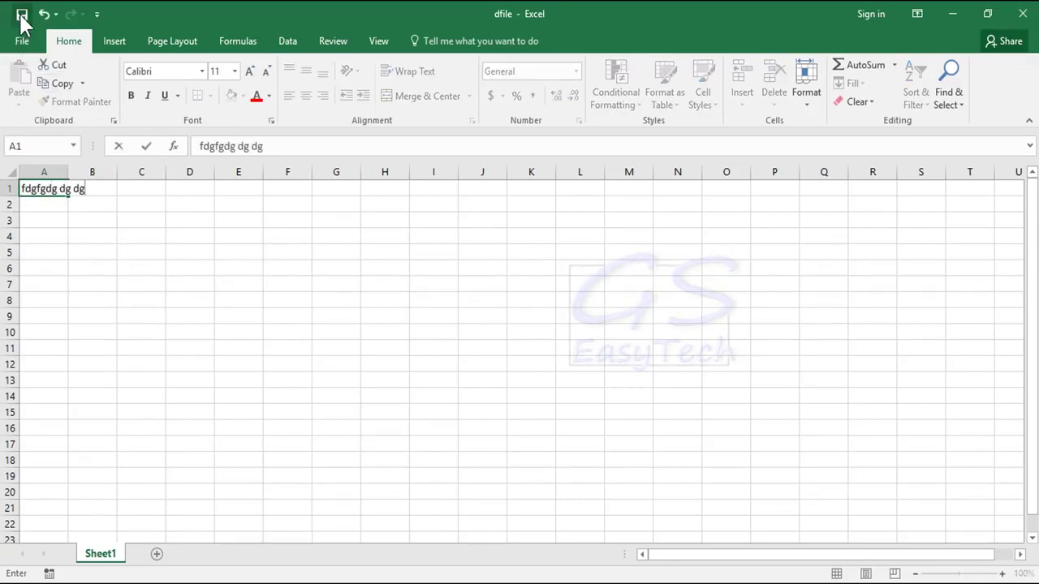
pyautogui.click(1025, 18)
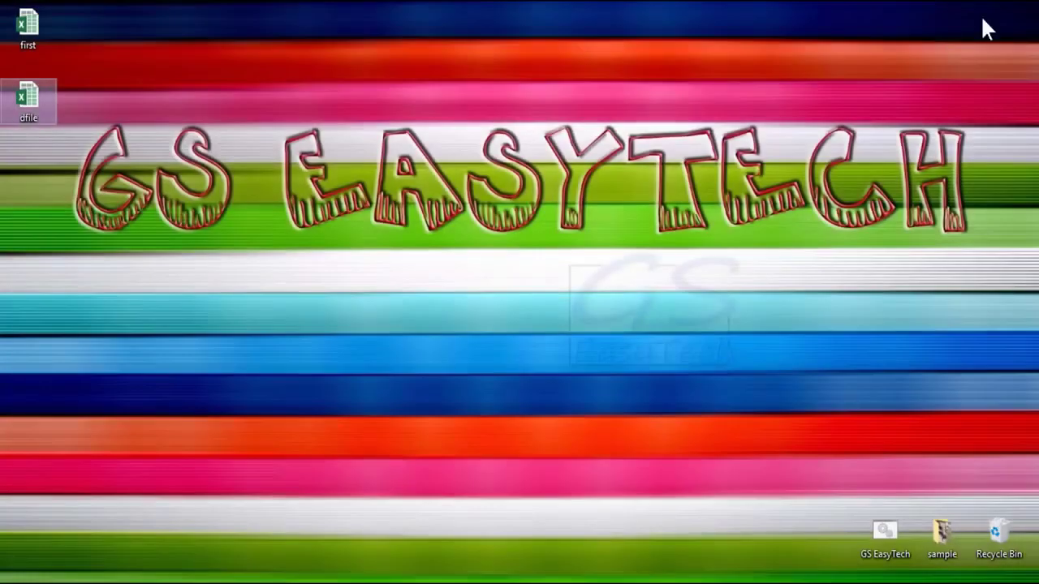
# Open the workbook first from the Windows desktop and check whether its cell A1 text differs from dfile
pyautogui.doubleClick(30, 27)
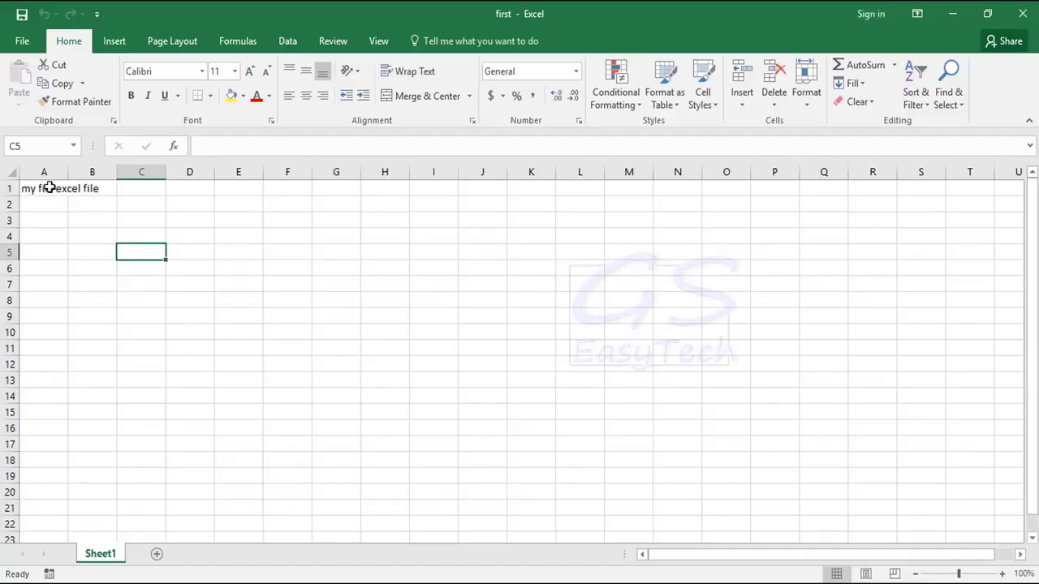
pyautogui.click(46, 188)
pyautogui.click(67, 235)
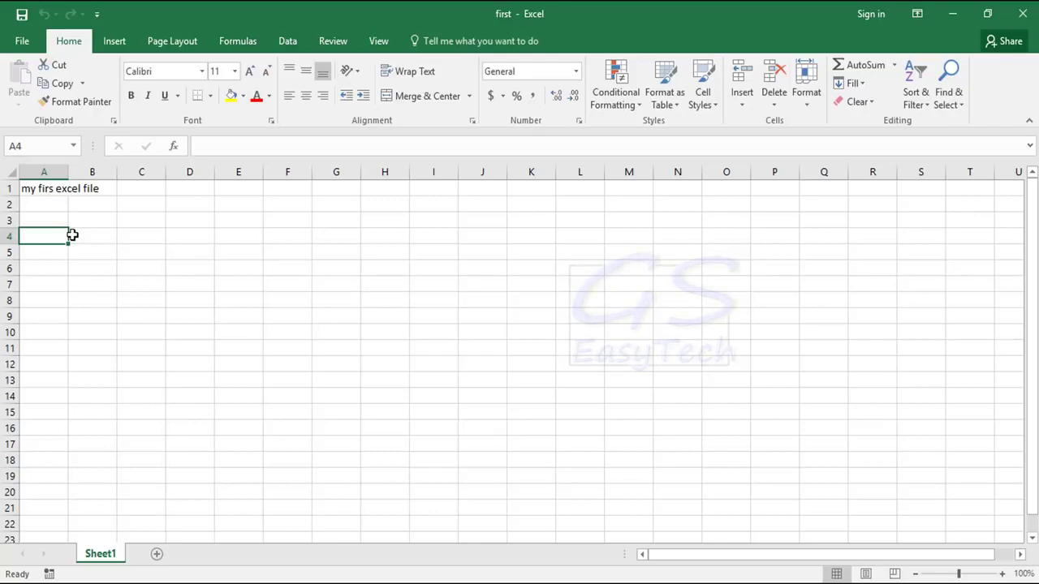
# Examine the properties, related dates and related people in the file information of the workbook first
pyautogui.click(23, 43)
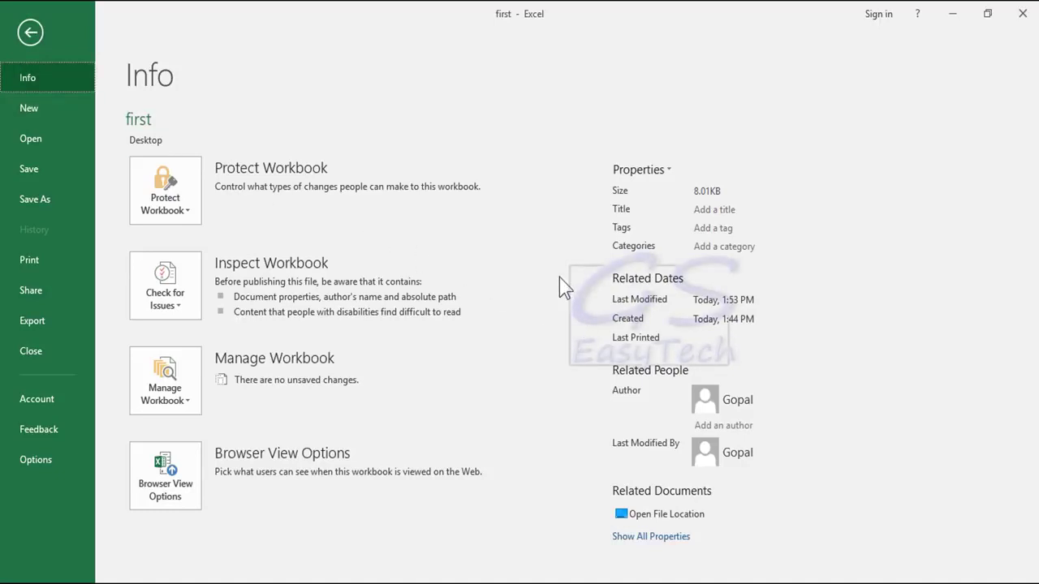
pyautogui.moveTo(580, 350)
pyautogui.mouseDown()
pyautogui.moveTo(599, 378)
pyautogui.moveTo(776, 493)
pyautogui.moveTo(828, 482)
pyautogui.mouseUp()
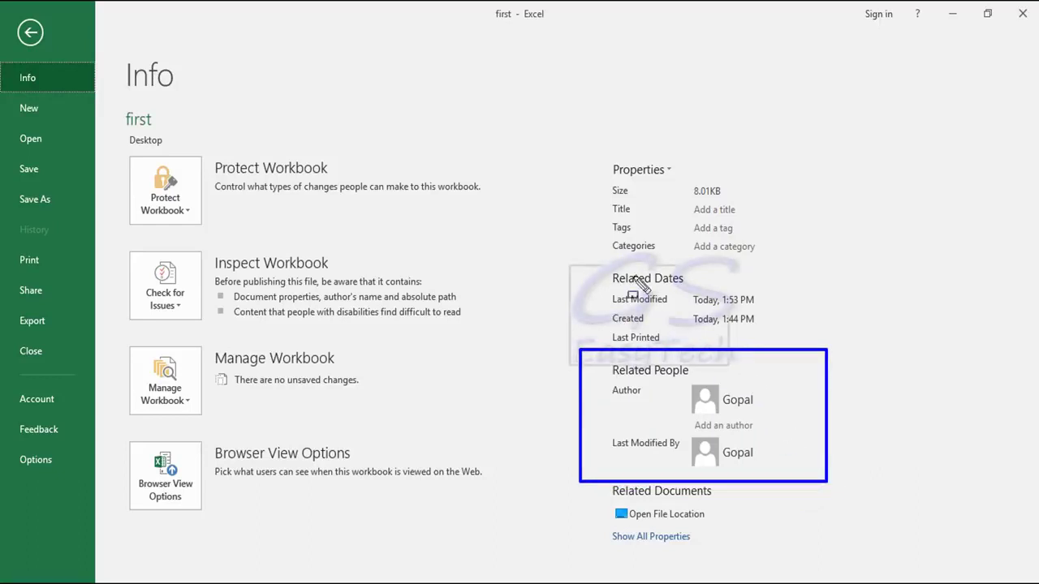
pyautogui.moveTo(575, 140)
pyautogui.mouseDown()
pyautogui.moveTo(716, 307)
pyautogui.moveTo(790, 350)
pyautogui.mouseUp()
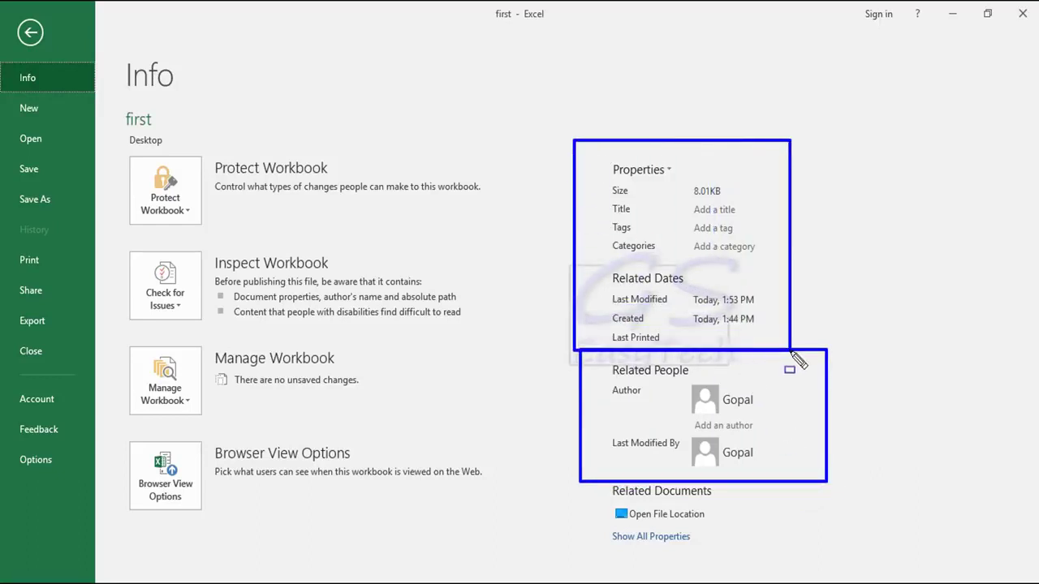
pyautogui.press('Escape')
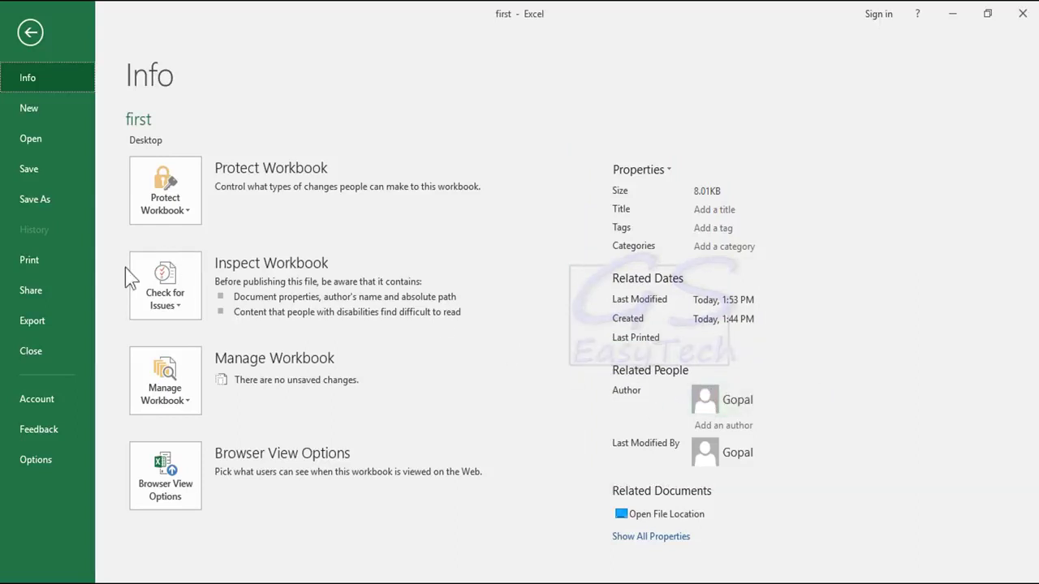
# Start saving a copy of the workbook to the Desktop folder under the file name third
pyautogui.click(56, 197)
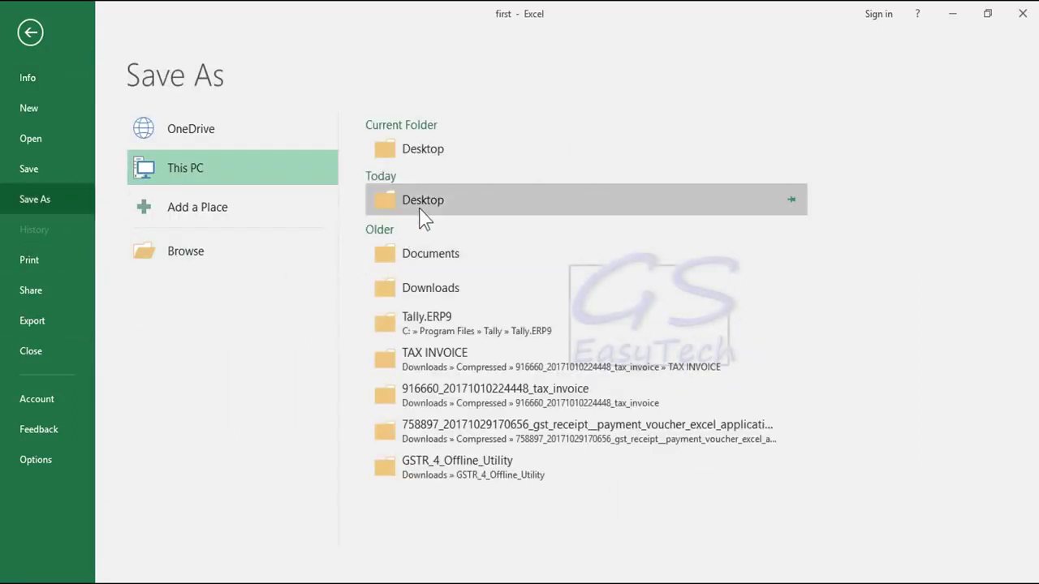
pyautogui.click(420, 213)
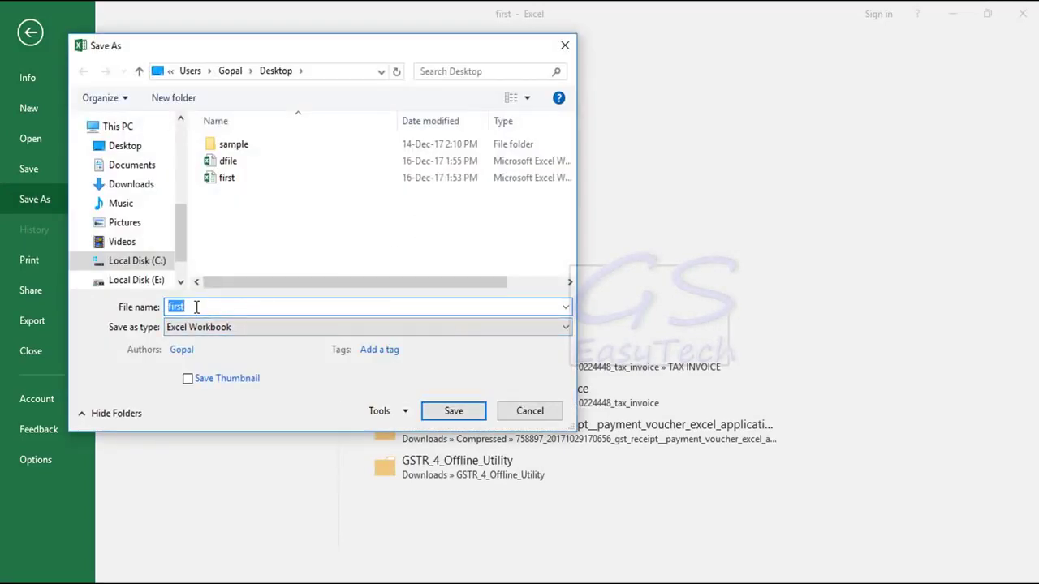
pyautogui.write('thi')
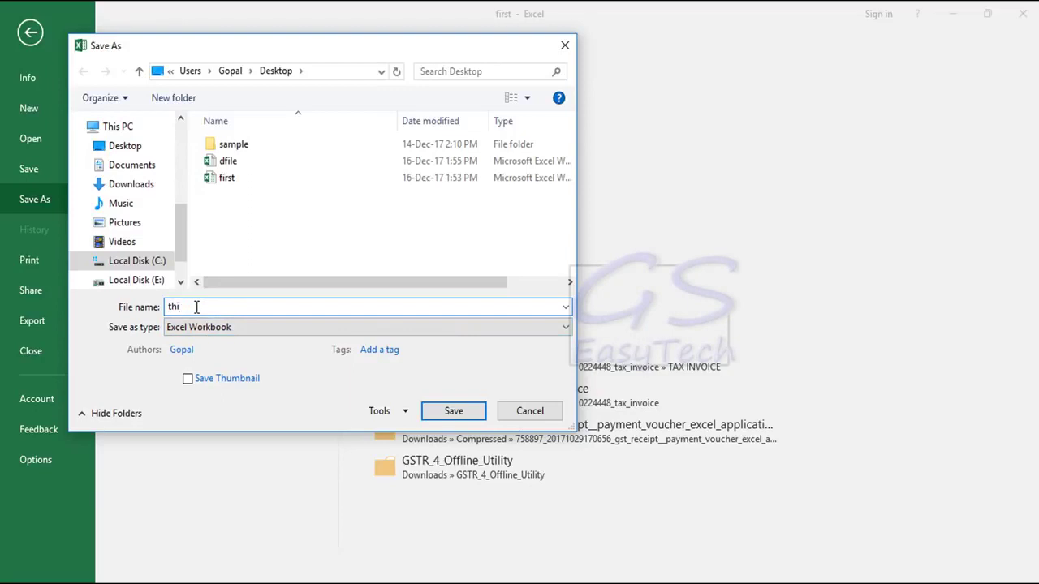
pyautogui.write('rd')
# Replace the author of the copy with "GS easytech"
pyautogui.click(202, 348)
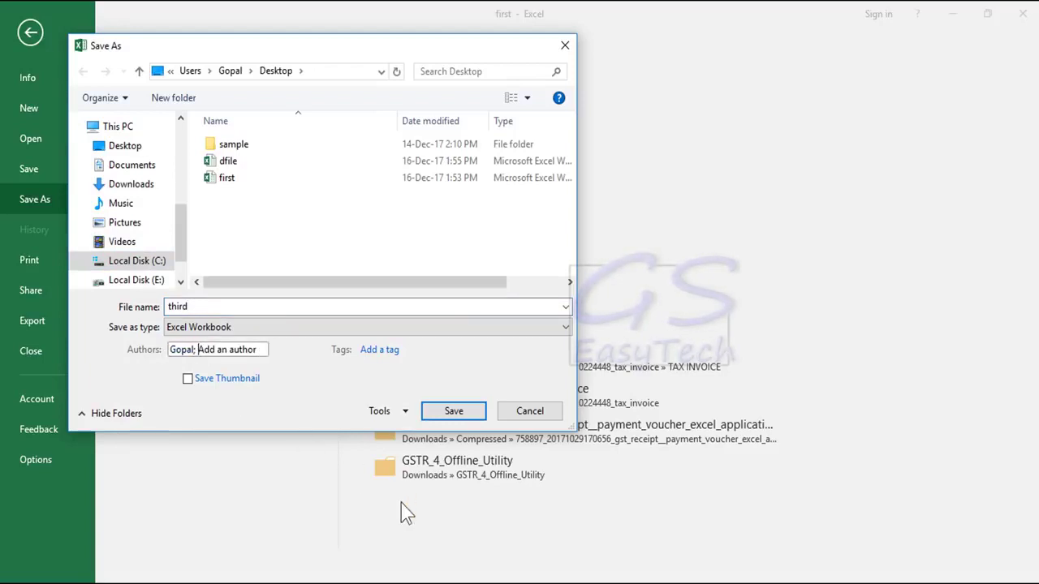
pyautogui.press('BackSpace')
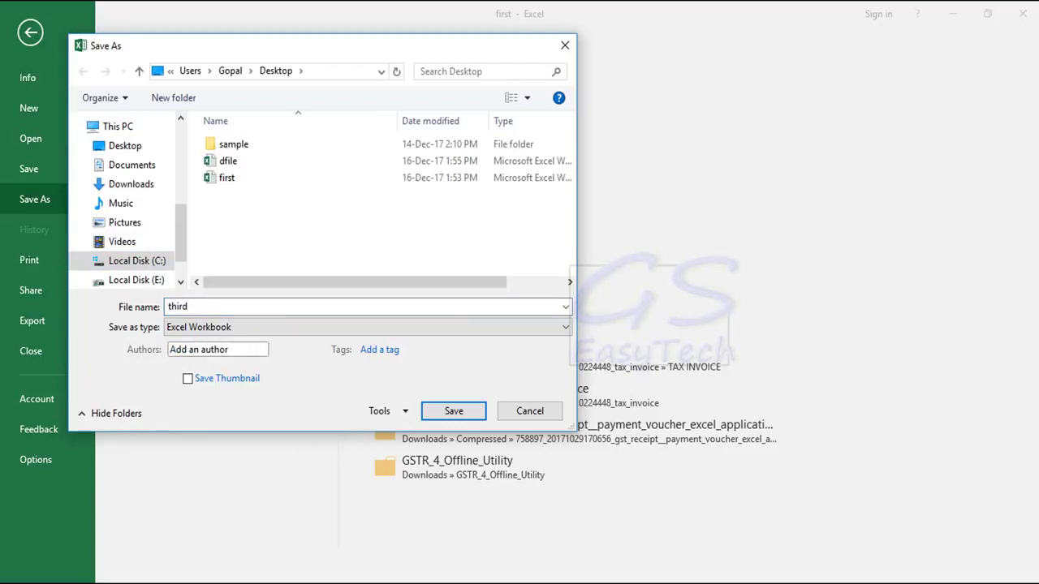
pyautogui.write('GS easyte')
pyautogui.write('ch;')
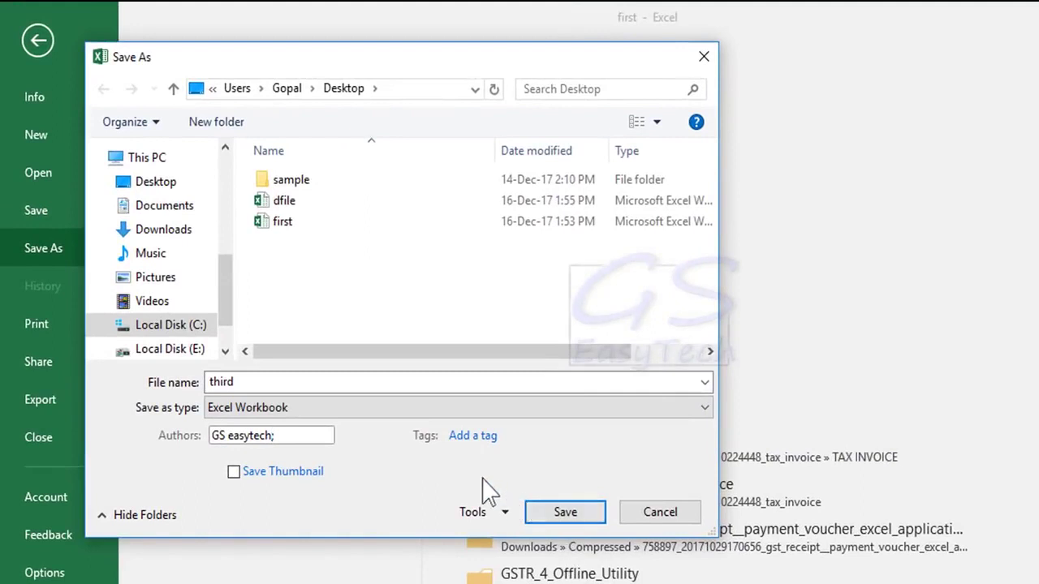
# Add the tag "save and save as" to the copy and enable Save Thumbnail
pyautogui.click(463, 435)
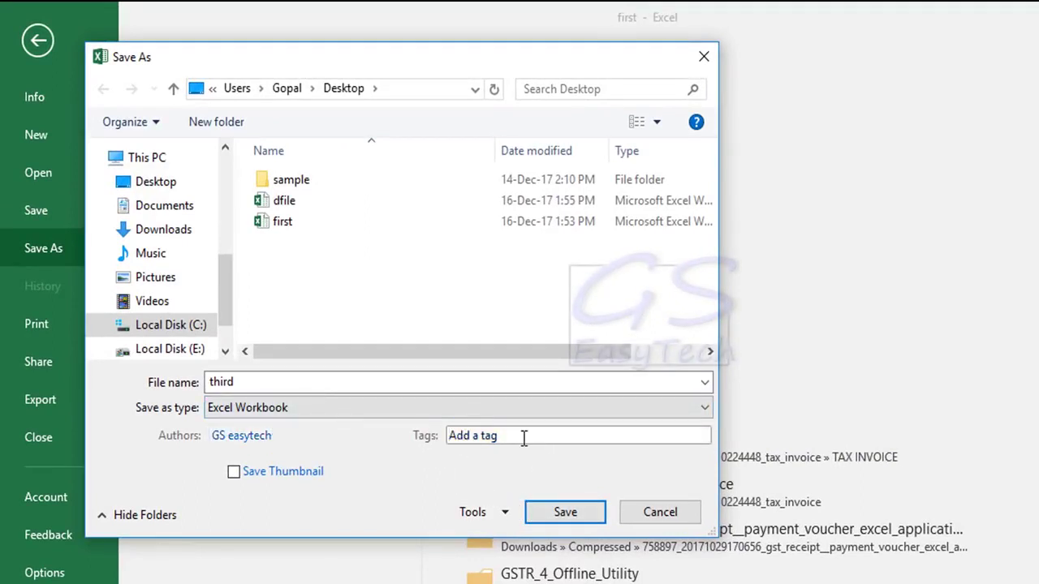
pyautogui.write('save and save as')
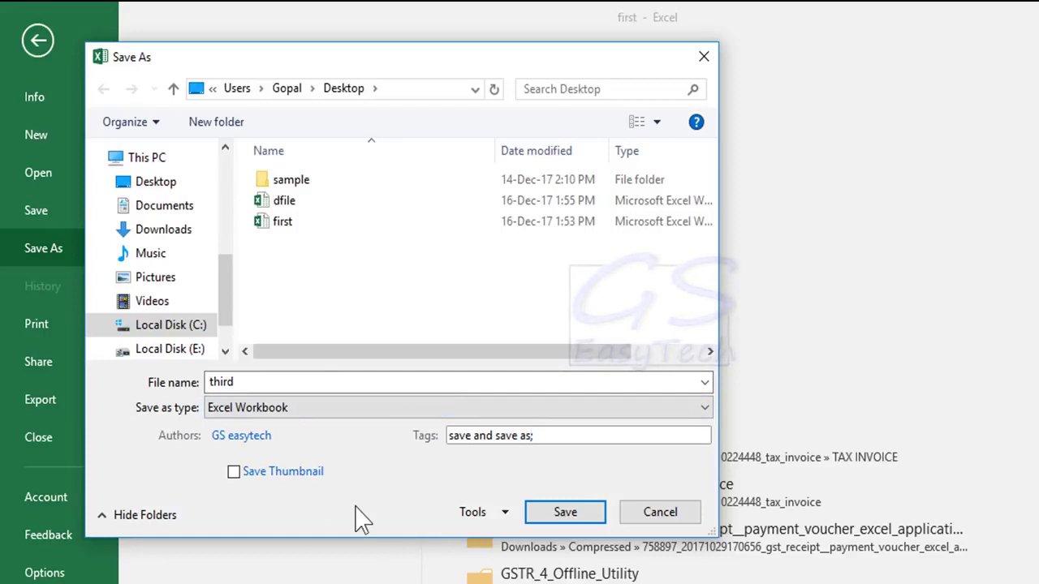
pyautogui.click(235, 476)
pyautogui.click(236, 474)
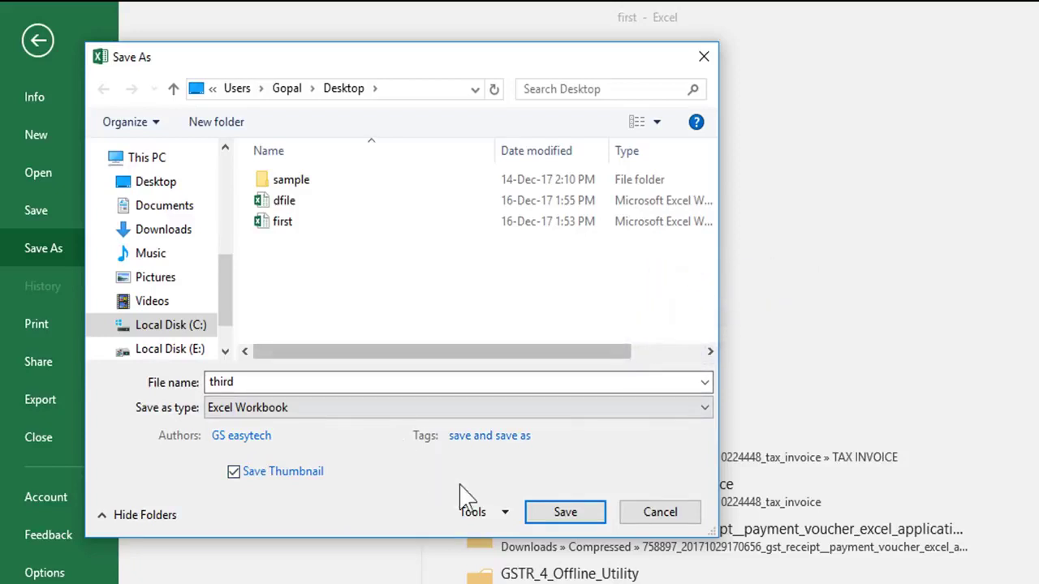
# Save the copy without changing the extra save tools, and check the file details of third on the desktop
pyautogui.click(504, 515)
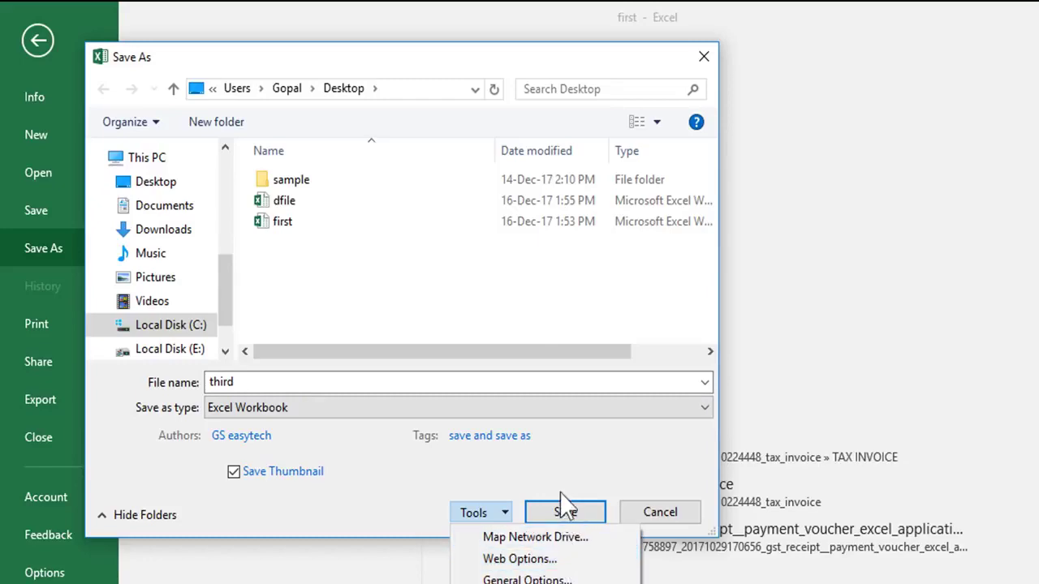
pyautogui.click(559, 465)
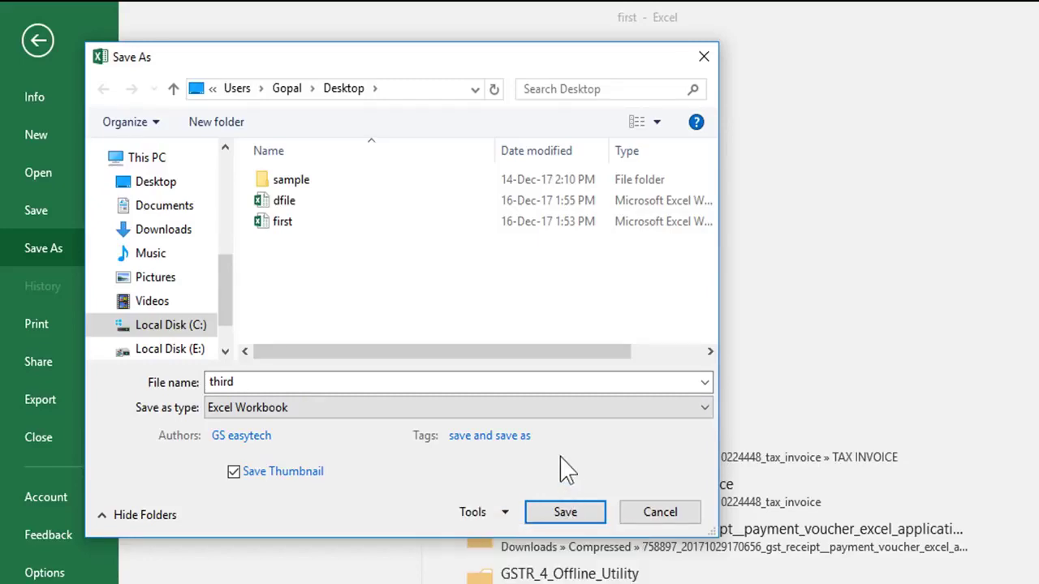
pyautogui.click(565, 513)
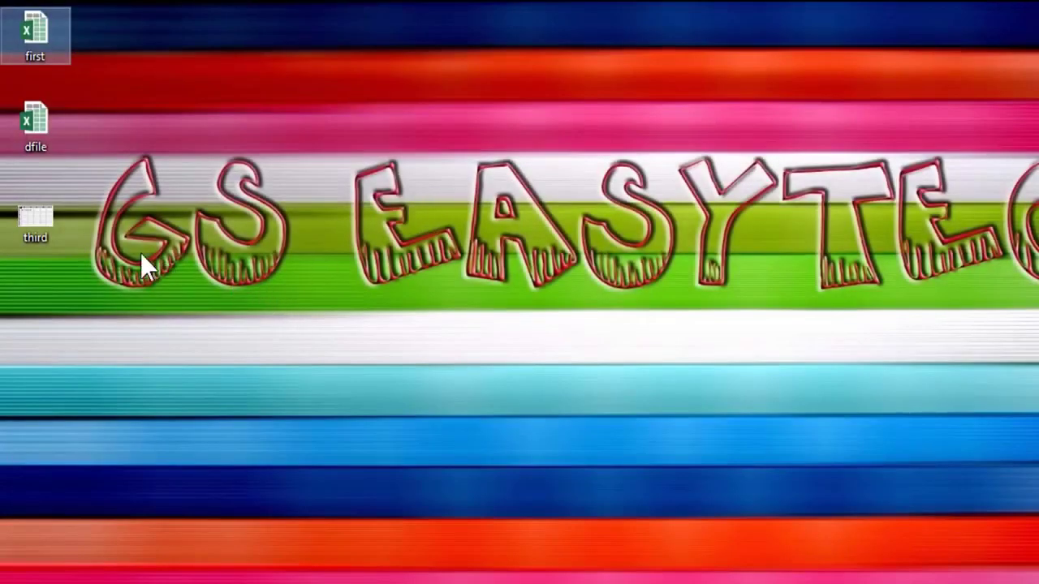
pyautogui.moveTo(48, 223)
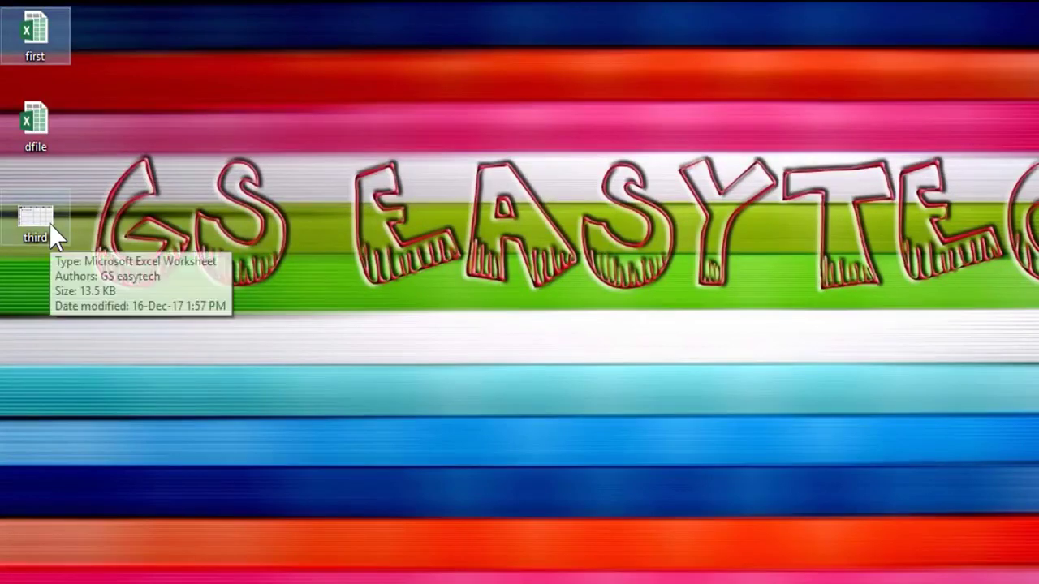